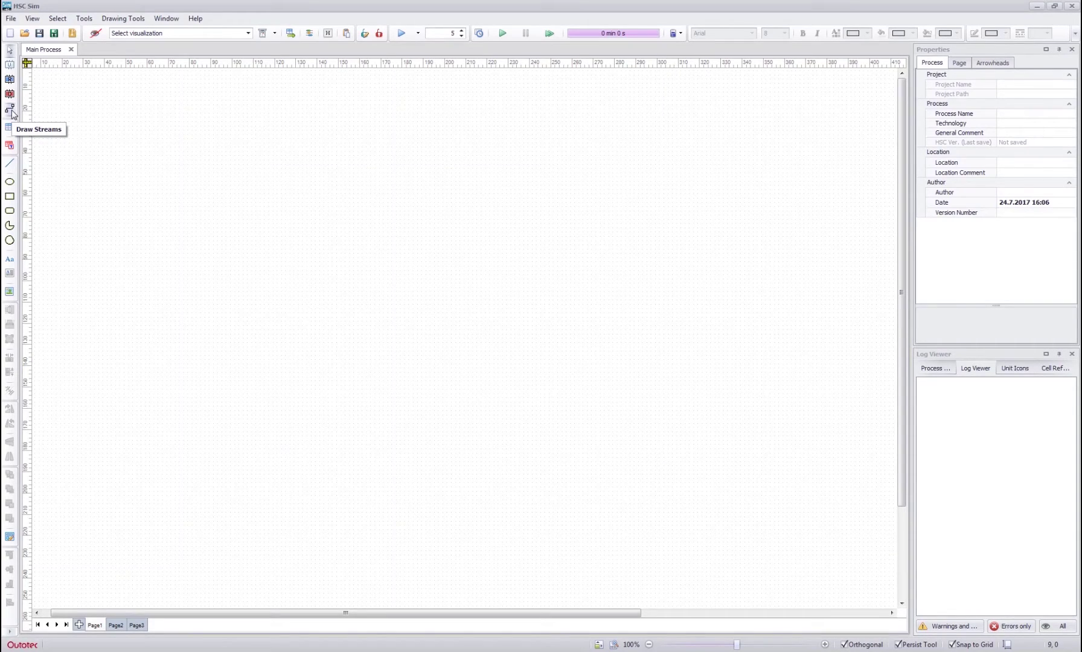
- Turn off orthogonal stream routing with F8 on the empty Page1 flowsheet
key("F8")
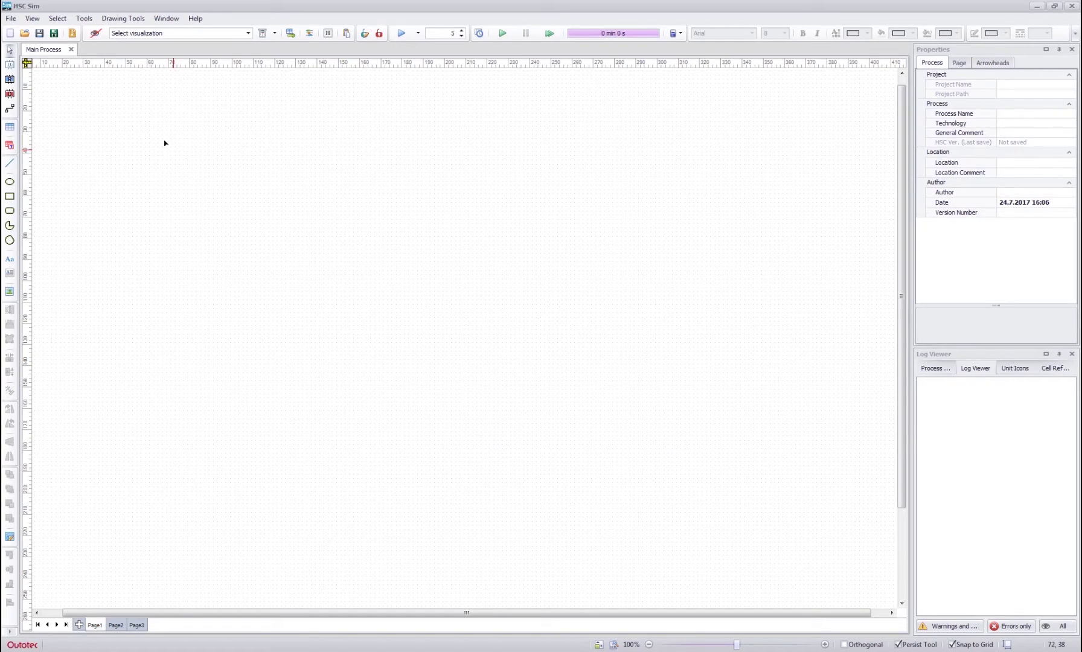
- Draw two unit boxes: Unit 1 upper left and Unit 2 lower right
left_click(10, 68)
left_click_drag(179, 159, 382, 315)
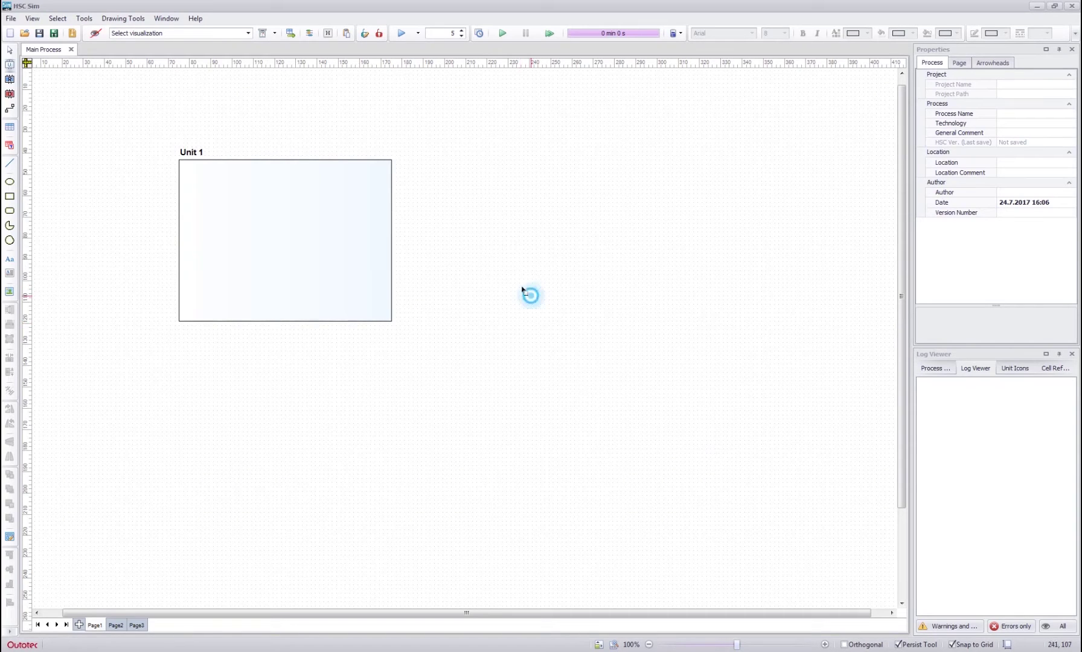
left_click_drag(531, 295, 772, 478)
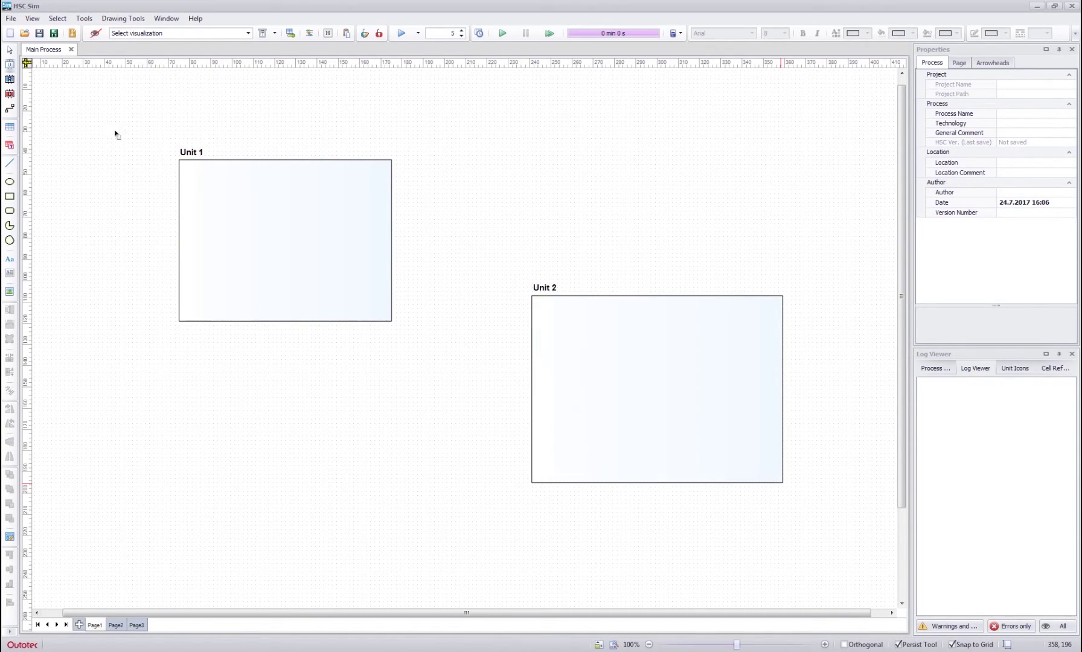
- Draw Stream 1 into Unit 1, Stream 2 from Unit 1 to Unit 2, and Stream 3 upward from Unit 2
left_click(9, 109)
left_click_drag(68, 222, 175, 223)
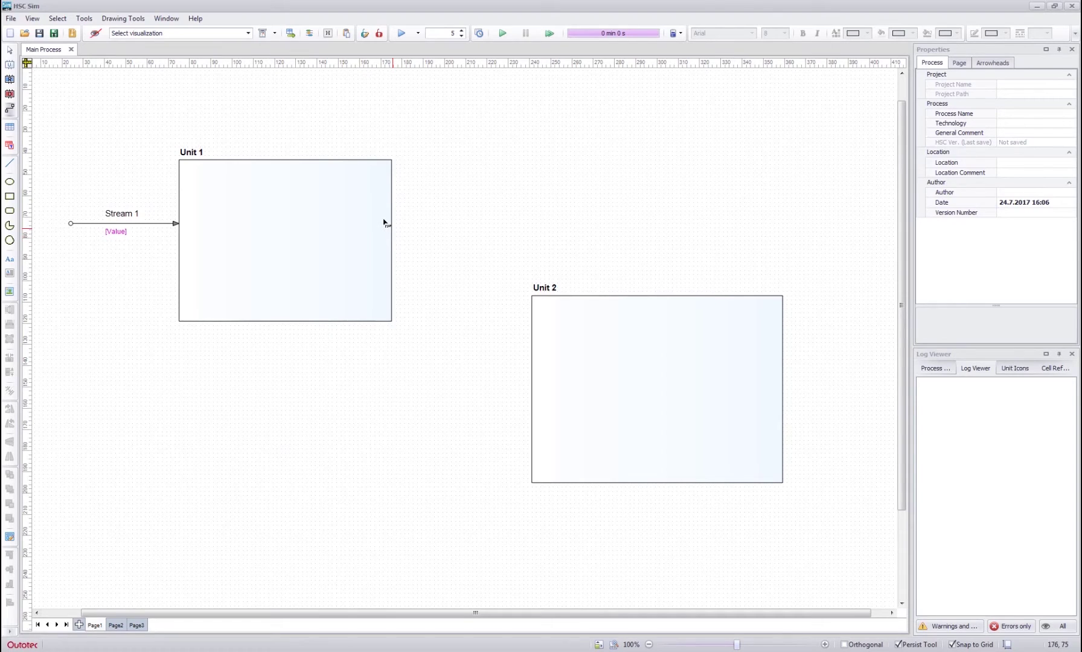
mouse_move(394, 225)
left_mouse_down()
mouse_move(463, 226)
mouse_move(463, 408)
mouse_move(526, 409)
left_mouse_up()
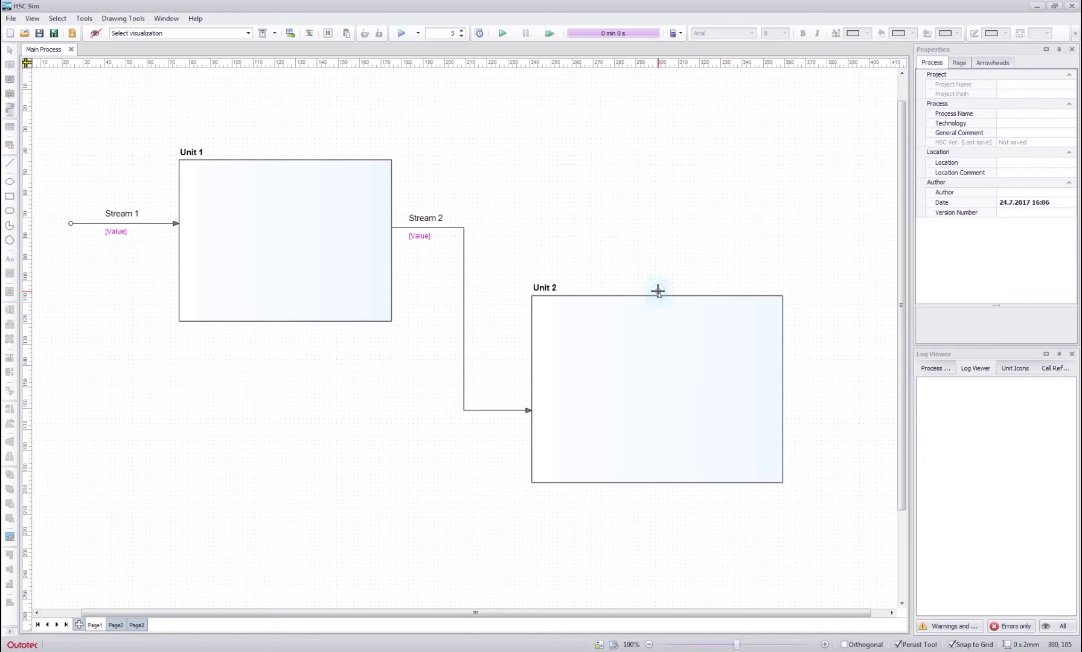
left_click_drag(659, 295, 659, 146)
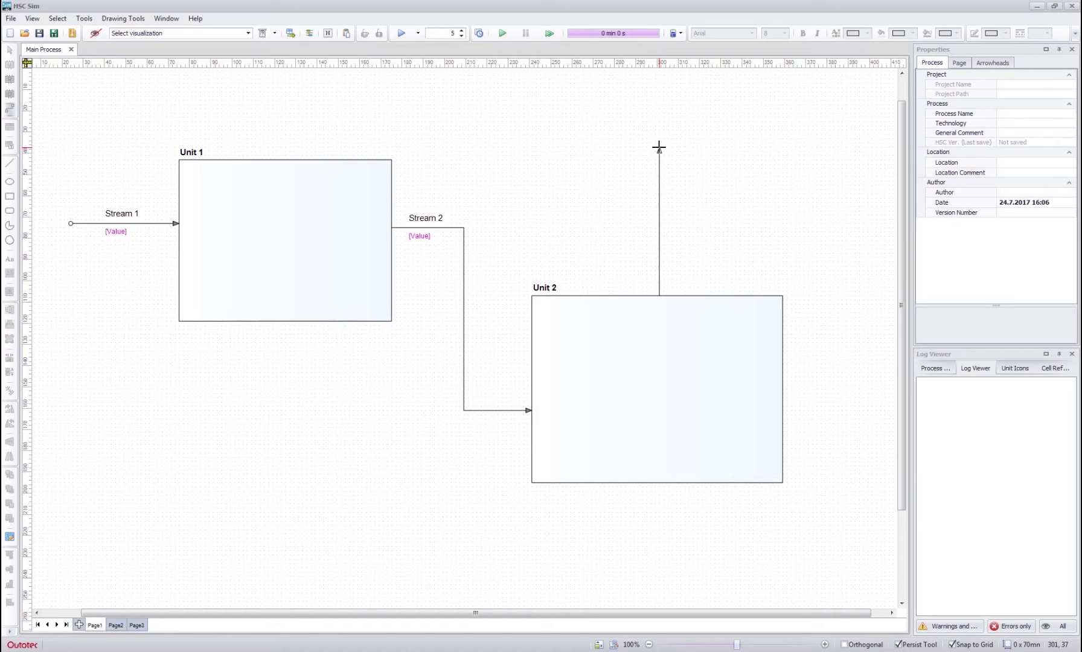
left_click_drag(658, 146, 658, 146)
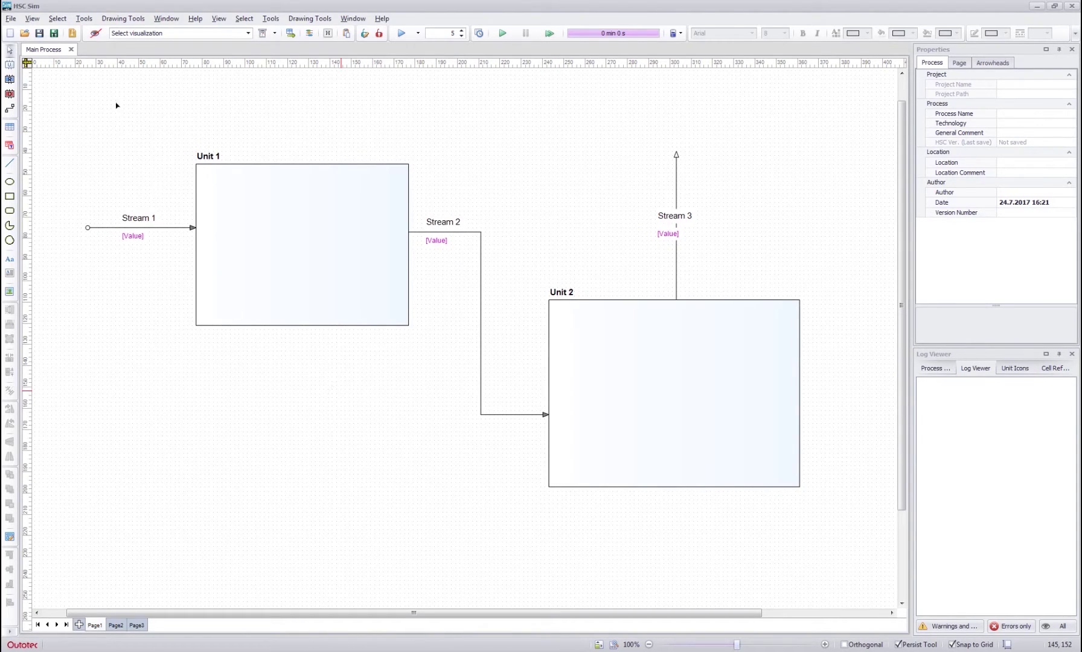
- Save the process as 'Process 2' inside a newly created Process 2 folder in HSC Sim Flowsheets
left_click(10, 19)
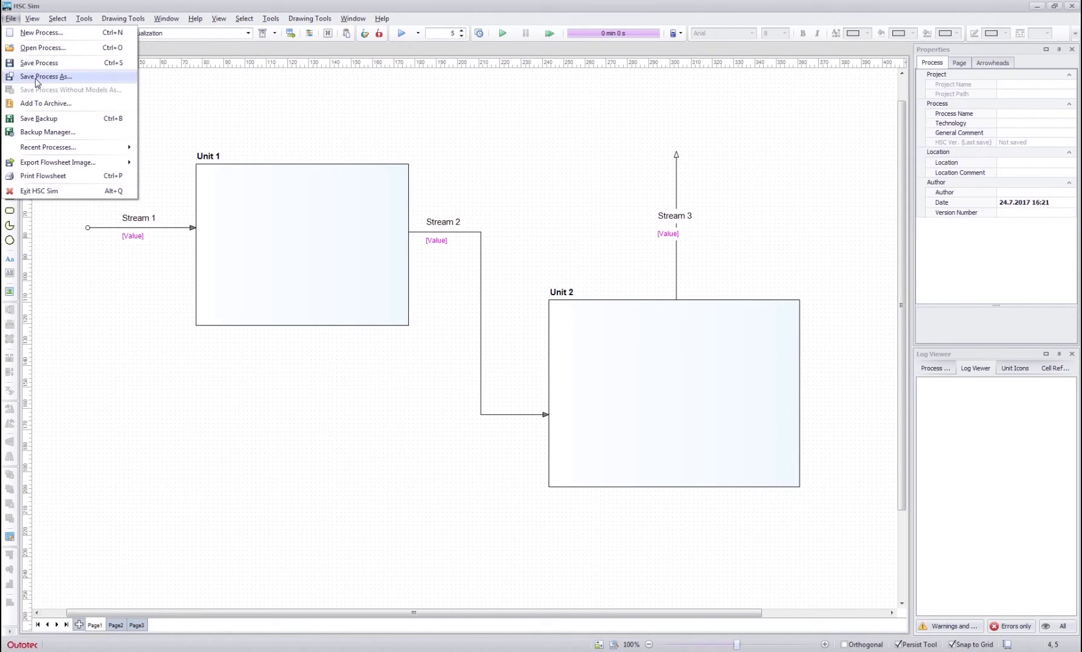
left_click(37, 77)
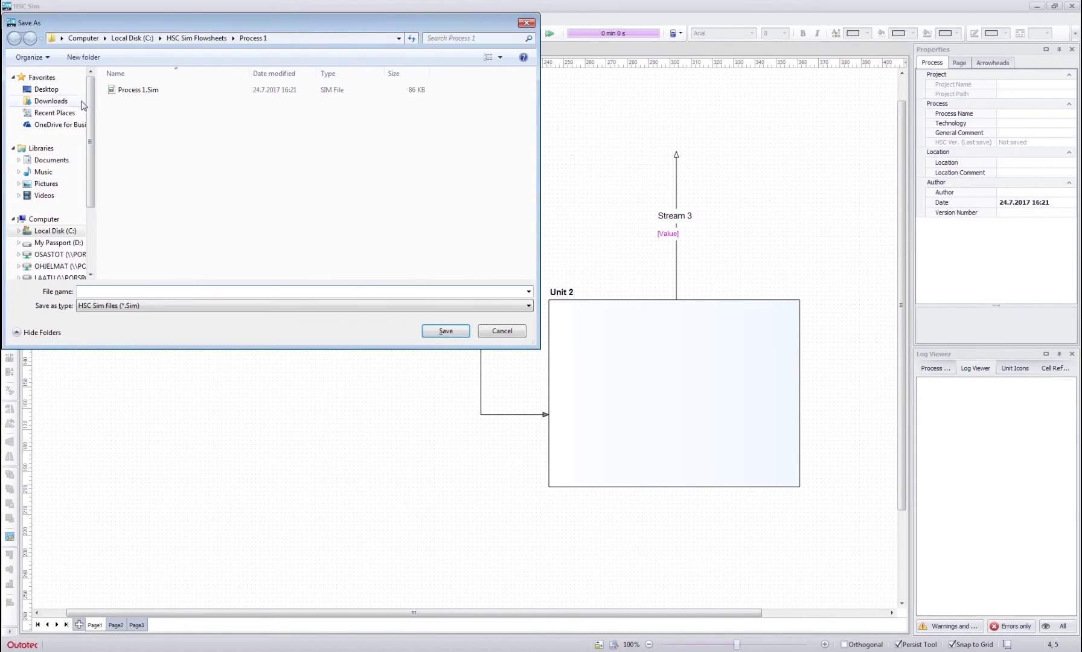
left_click(205, 39)
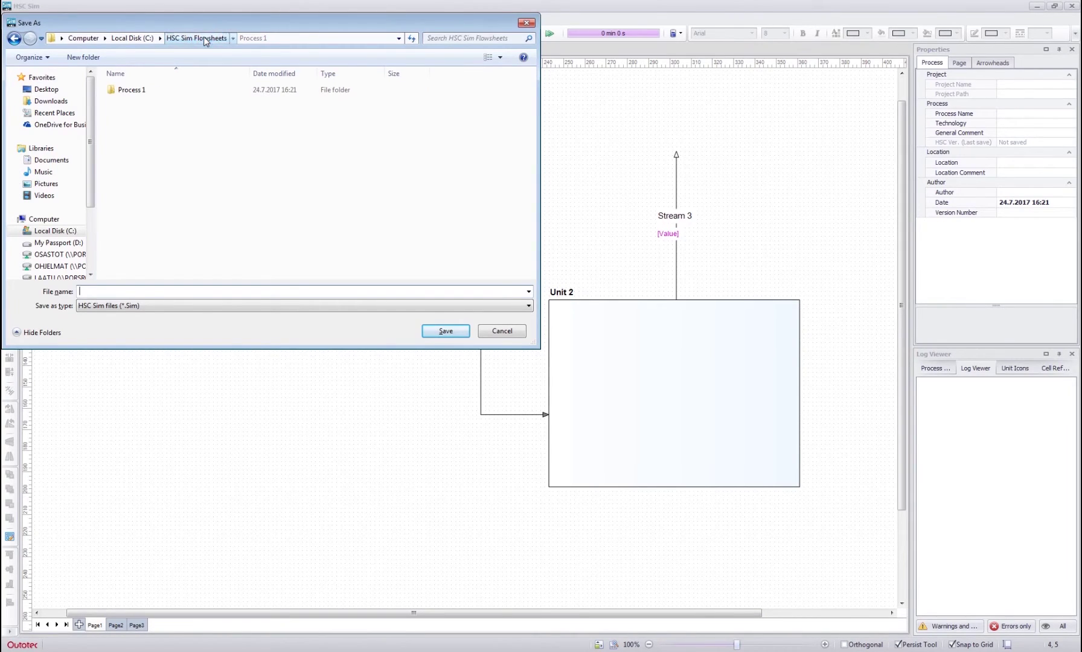
left_click(92, 58)
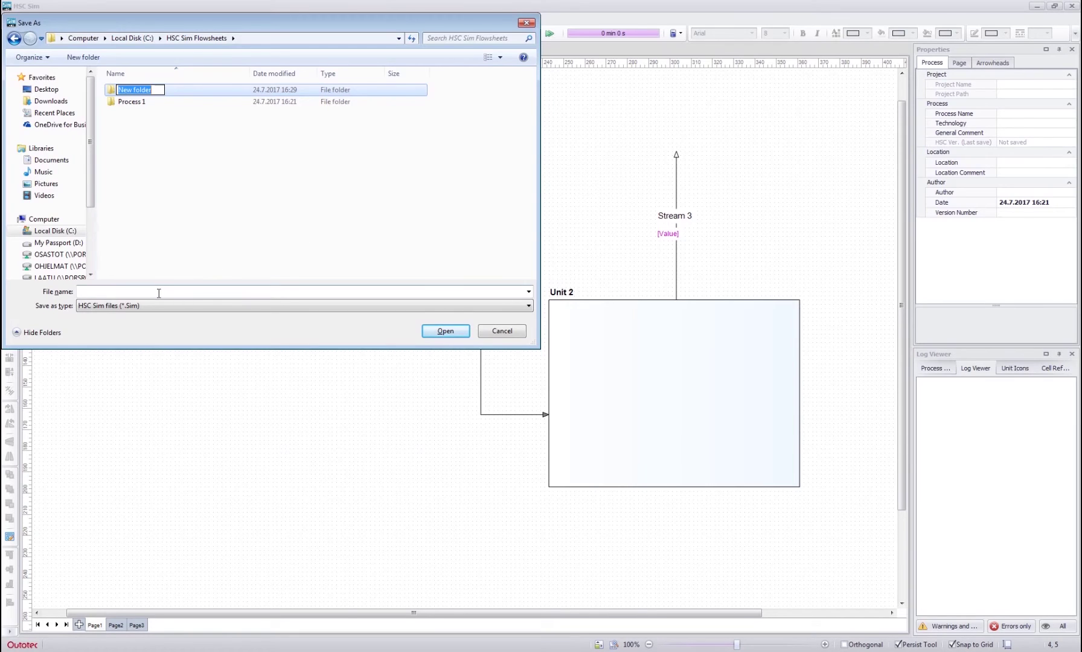
type("Process 2")
key("Return")
key("Return")
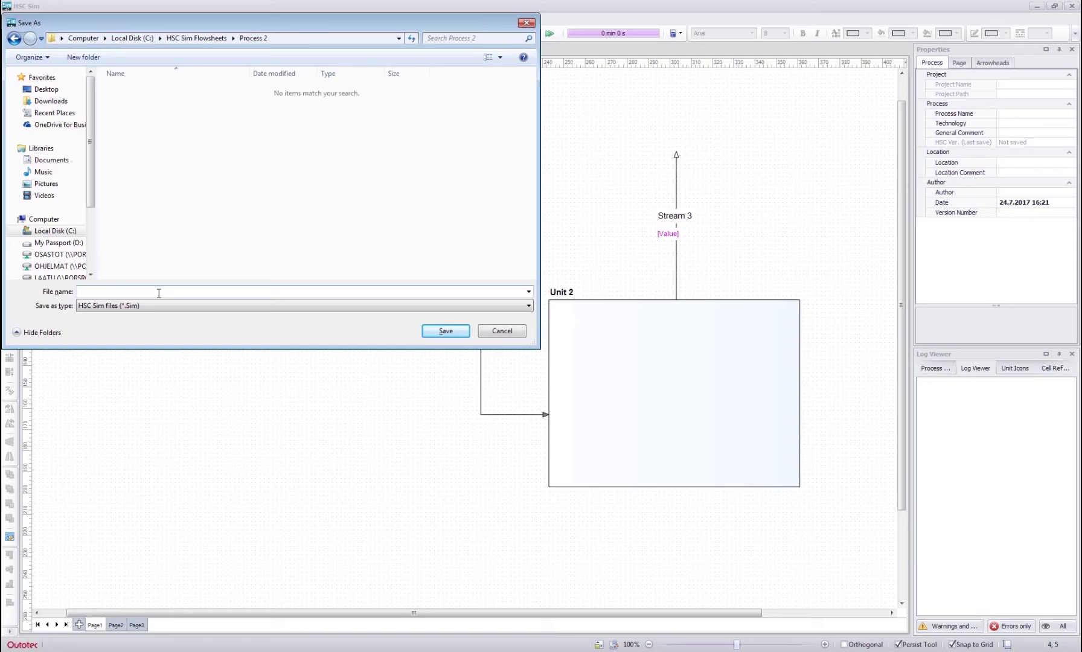
left_click(158, 293)
type("Process 2")
left_click(445, 331)
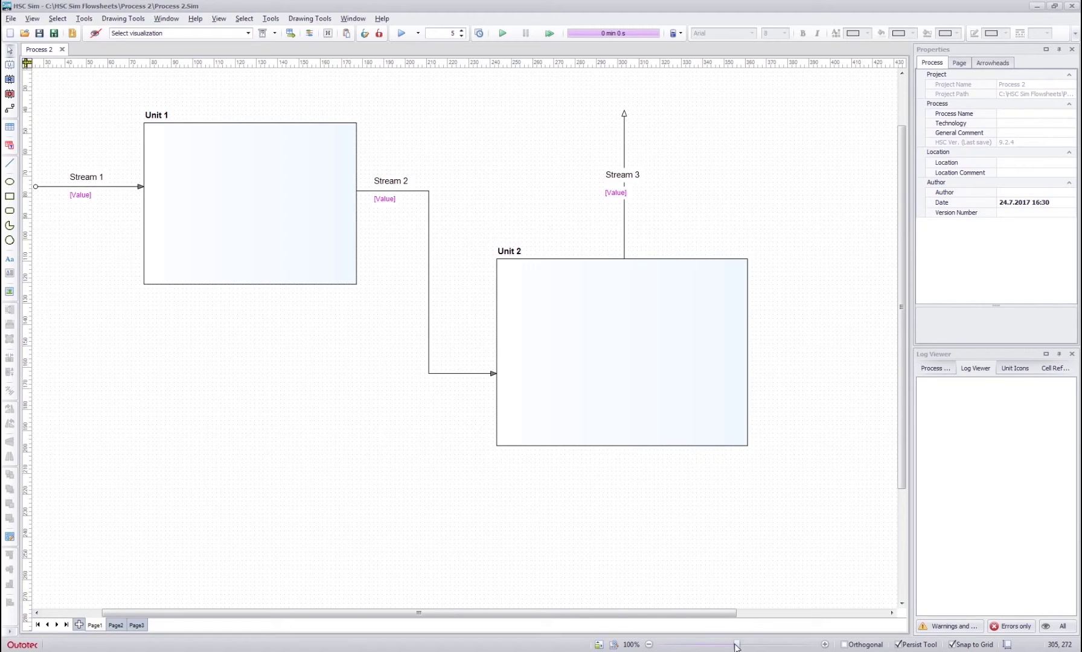
mouse_move(740, 647)
left_mouse_down()
mouse_move(754, 647)
mouse_move(721, 647)
mouse_move(754, 647)
left_mouse_up()
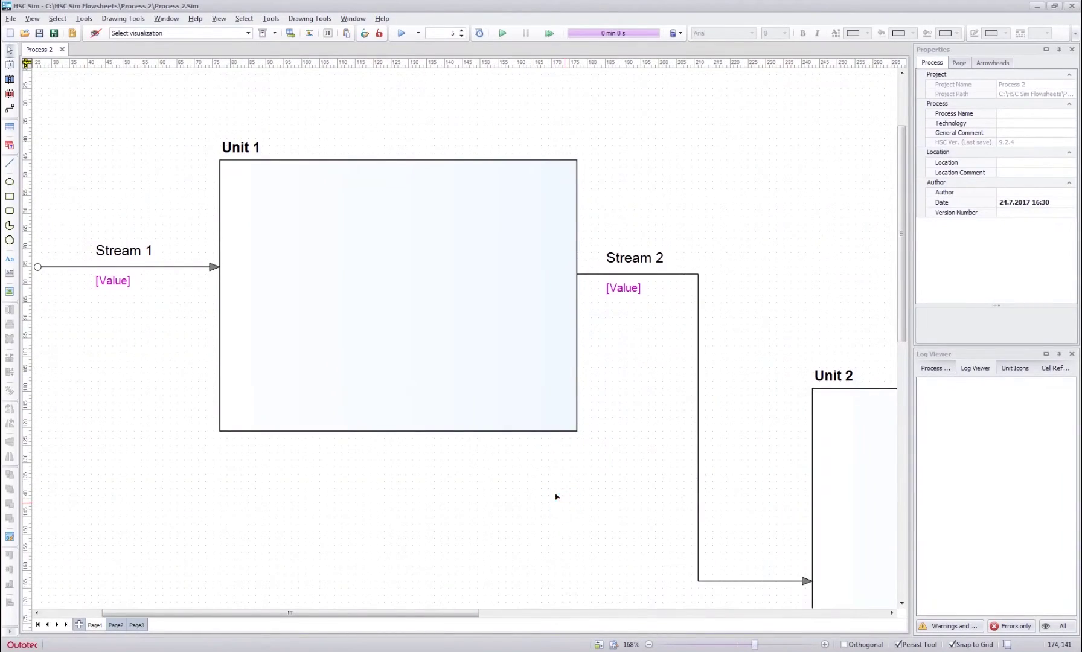
scroll(510, 433, "down", 1)
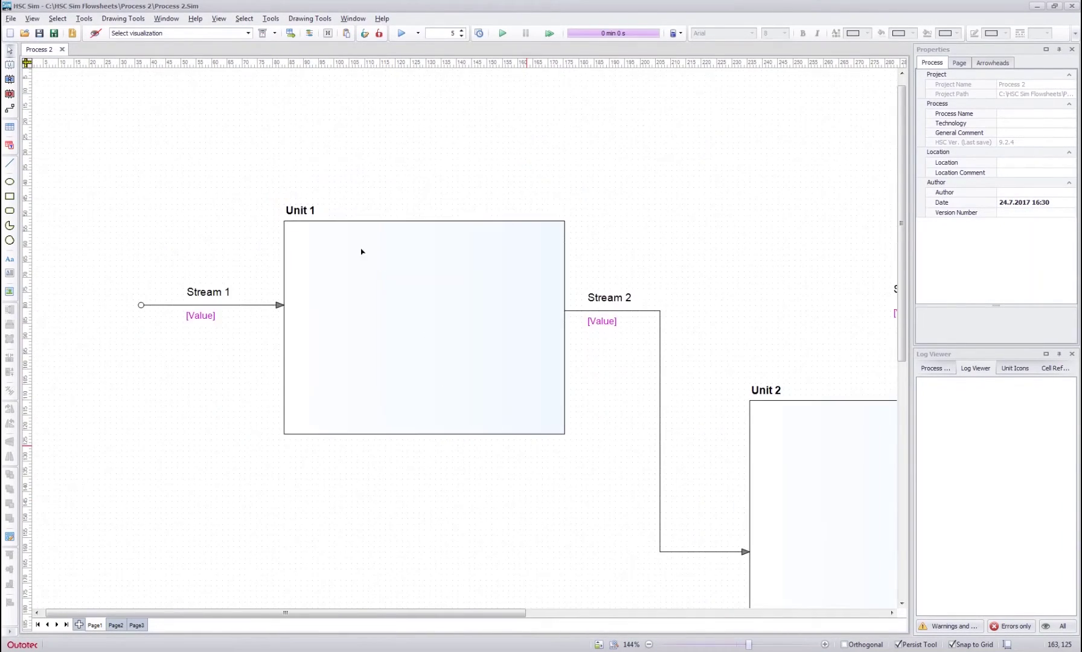
scroll(360, 251, "down", 2)
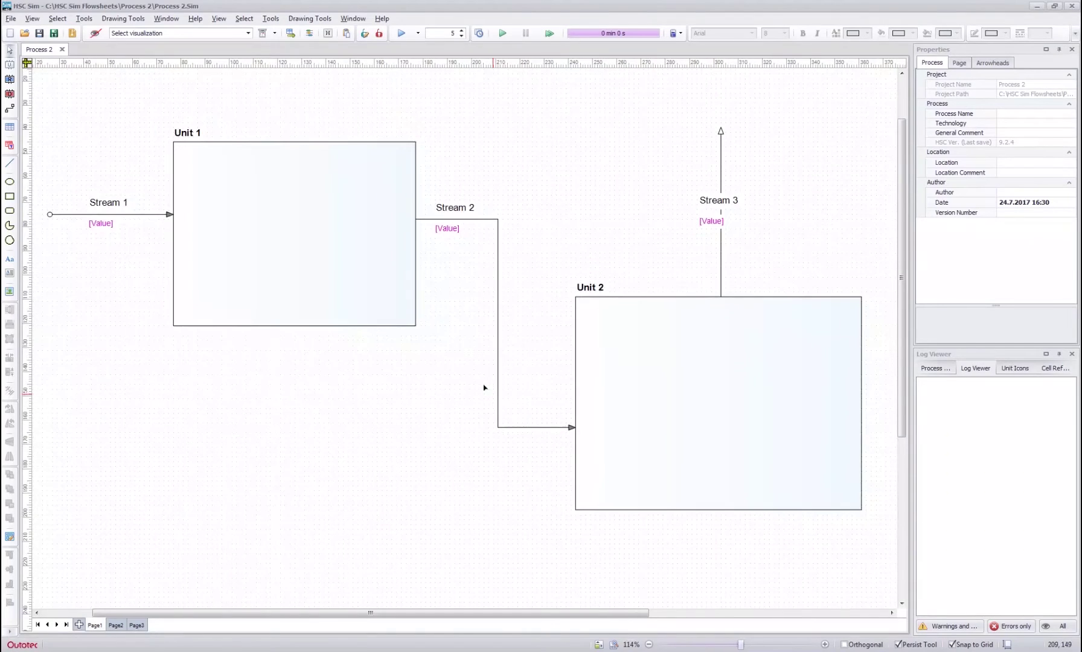
left_click(612, 645)
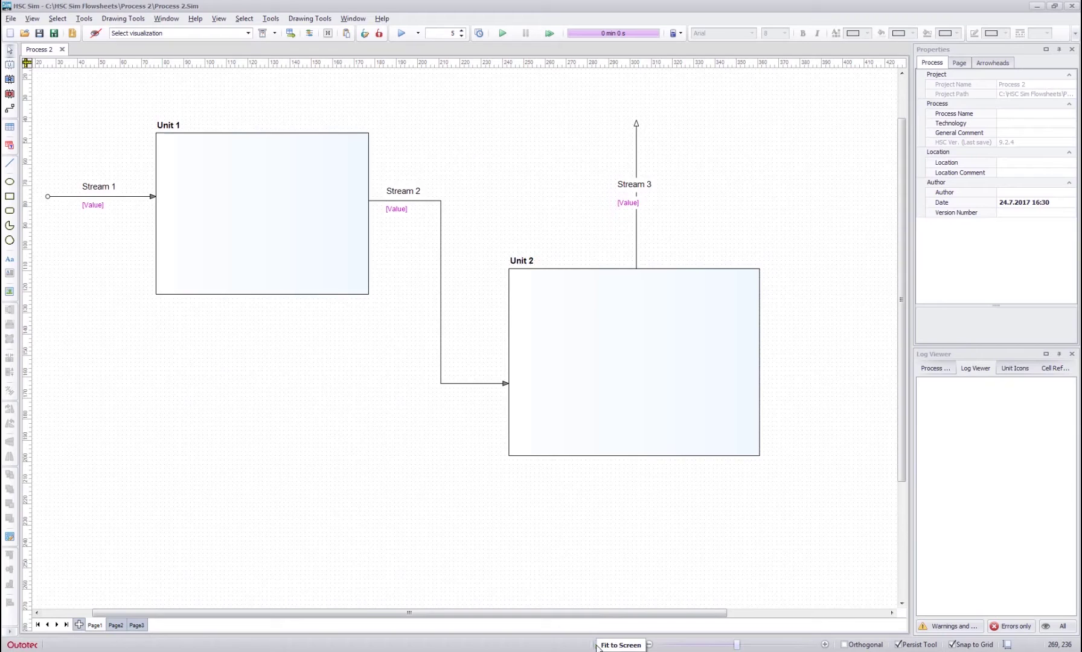
left_click(597, 646)
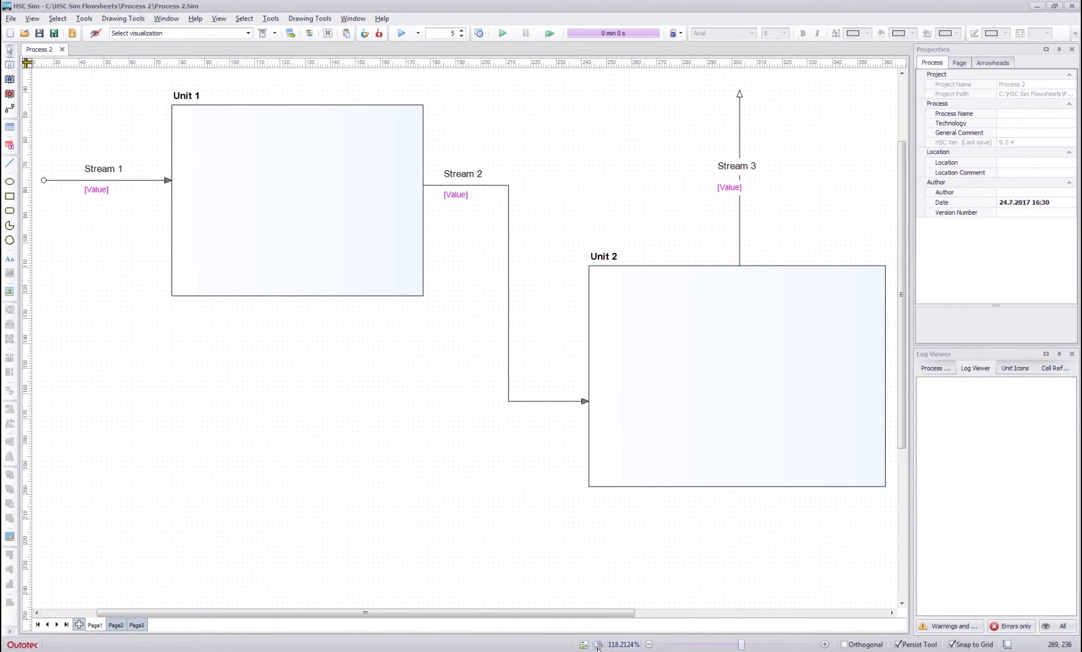
left_click(597, 646)
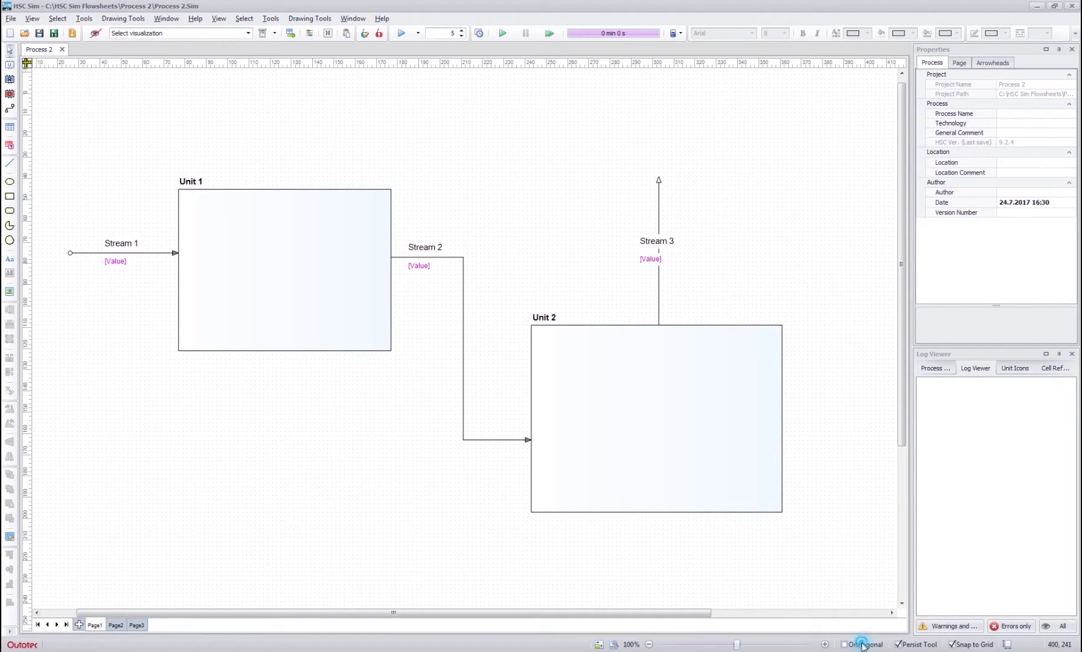
- Re-enable orthogonal routing and draw a free horizontal Stream 4 below Unit 1
left_click(852, 646)
left_click(10, 109)
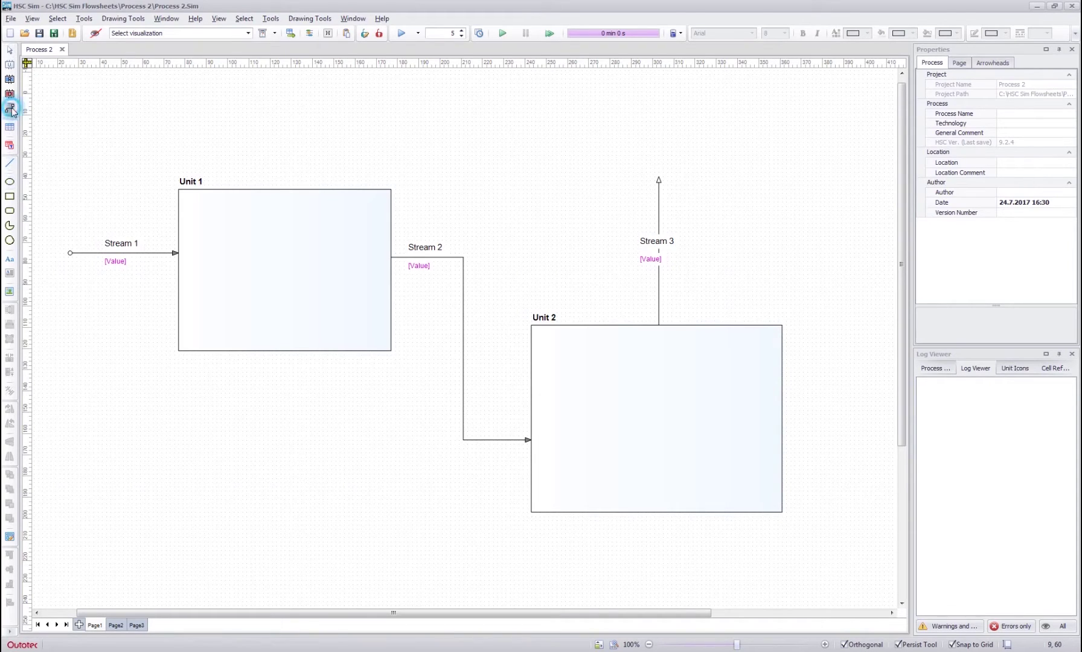
mouse_move(127, 486)
left_mouse_down()
mouse_move(210, 461)
mouse_move(208, 408)
mouse_move(142, 382)
mouse_move(217, 406)
mouse_move(285, 486)
mouse_move(194, 572)
mouse_move(113, 567)
mouse_move(215, 545)
mouse_move(270, 478)
left_mouse_up()
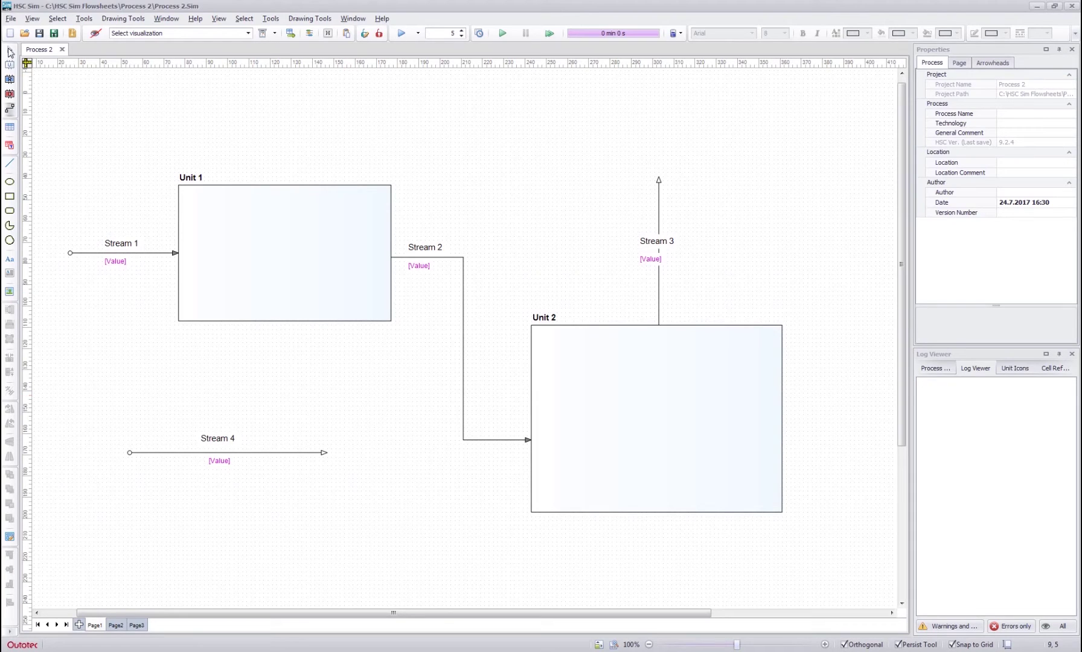
- Adjust Stream 4's end point and label position, then make the Unit 1 box slightly taller
left_click(11, 52)
left_click(170, 447)
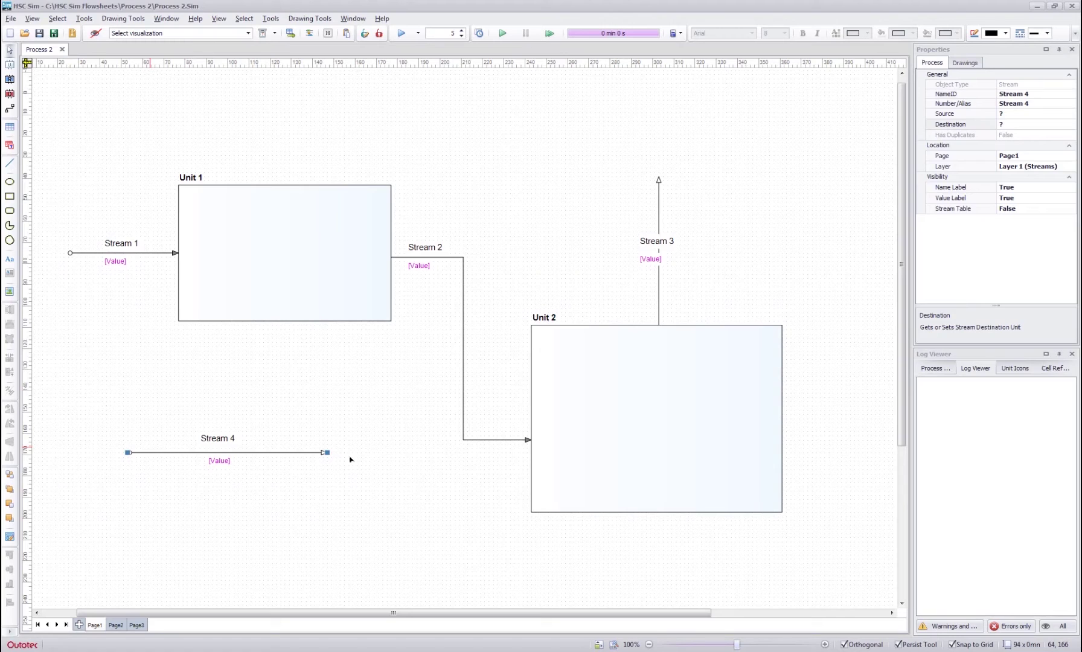
left_click_drag(327, 452, 278, 452)
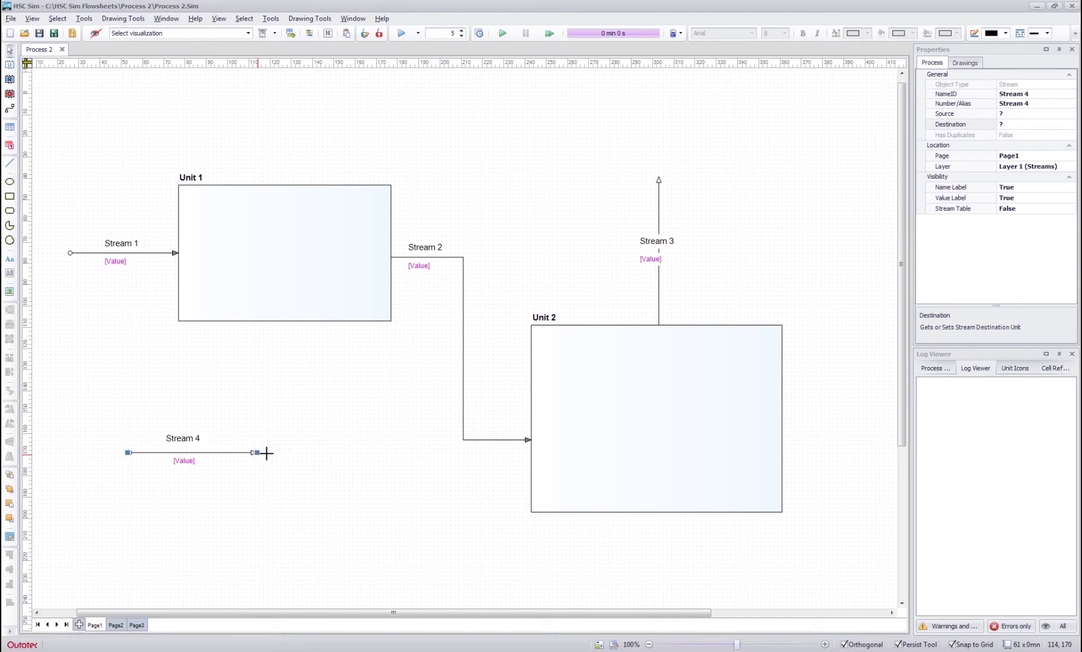
mouse_move(266, 452)
left_mouse_down()
mouse_move(353, 457)
mouse_move(296, 464)
mouse_move(248, 571)
mouse_move(278, 454)
left_mouse_up()
left_click_drag(272, 408, 195, 446)
left_click(194, 442)
left_click(295, 284)
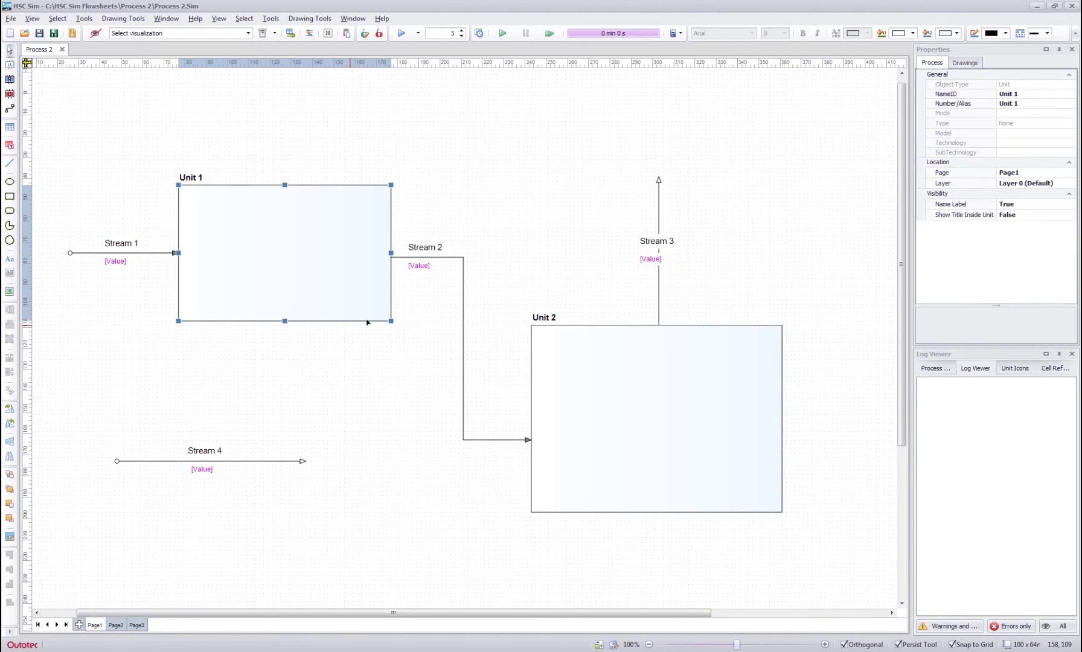
mouse_move(390, 320)
left_mouse_down()
mouse_move(423, 352)
mouse_move(389, 329)
left_mouse_up()
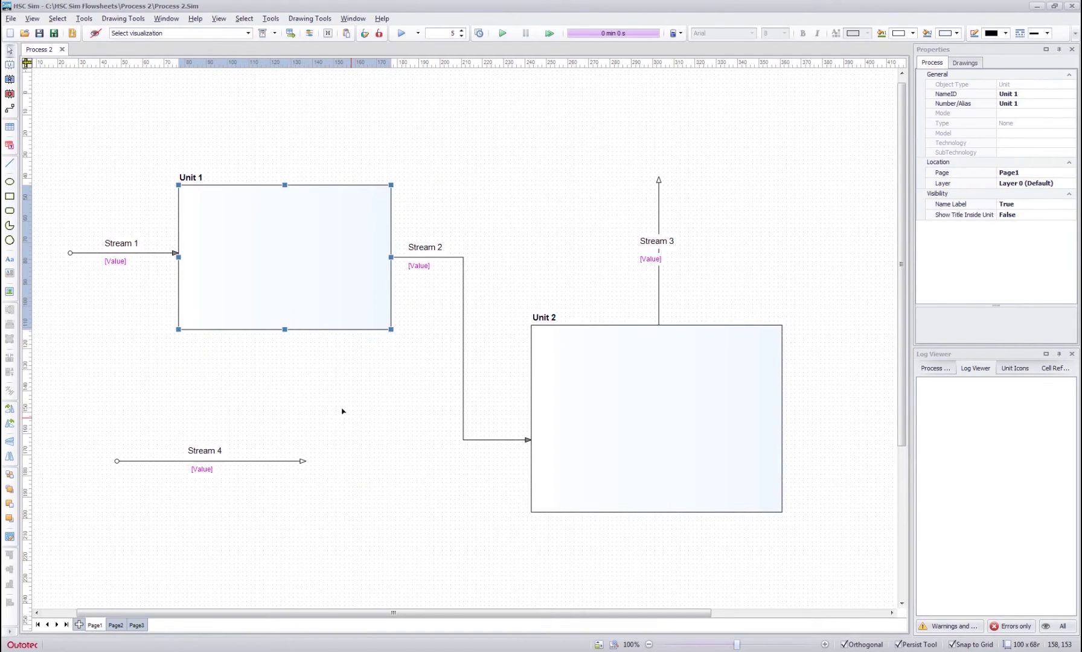
- Move Stream 2's bend point so its middle section runs straight vertical into Unit 2
left_click(454, 287)
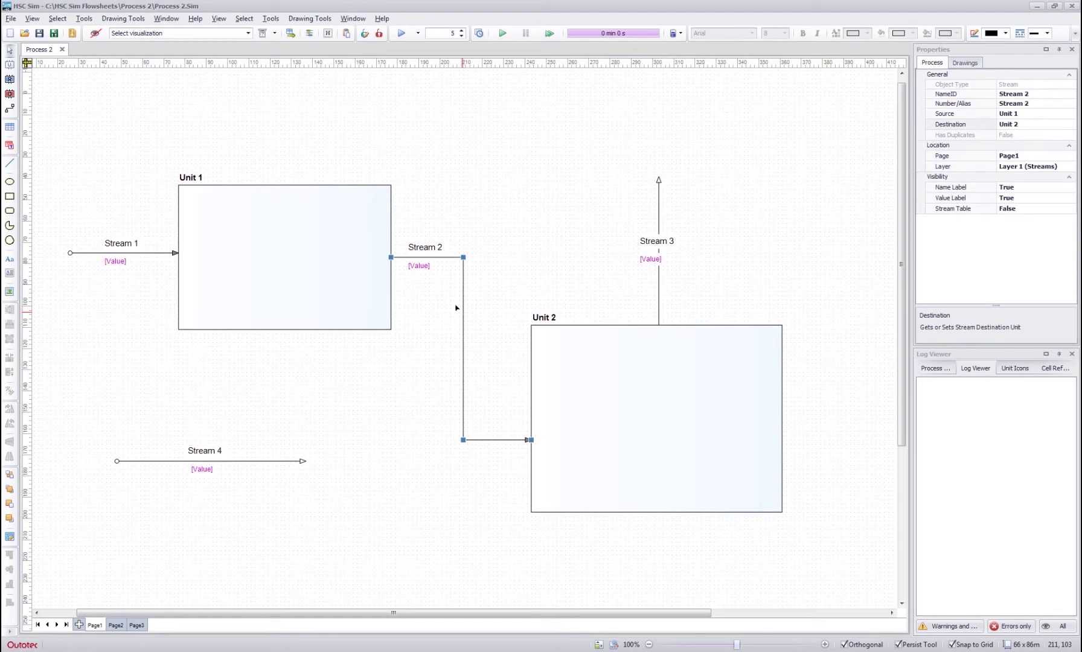
left_click_drag(461, 314, 416, 365)
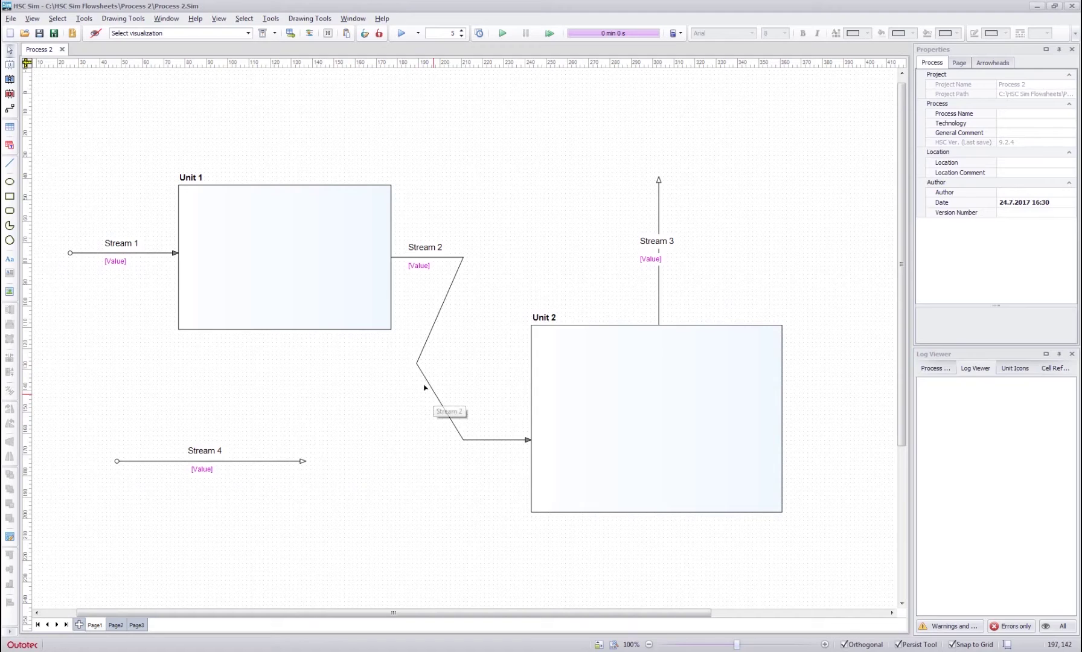
left_click(432, 392)
left_click(416, 364)
left_click_drag(420, 367, 463, 348)
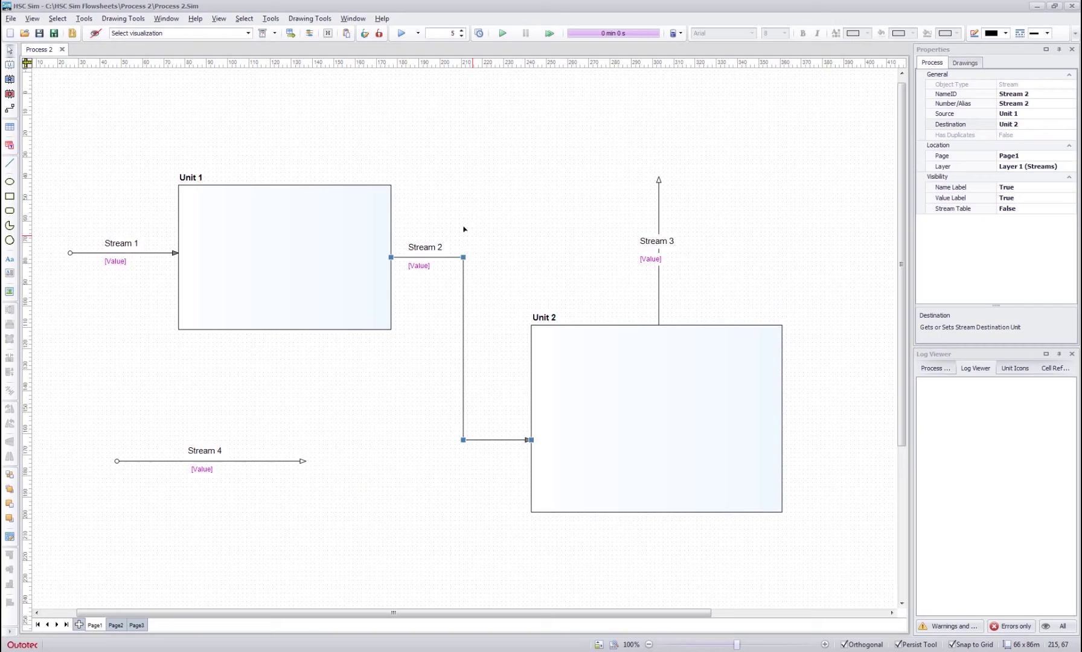
- Edit the upper unit's name label from 'Unit 1' to 'Unit 3'
left_click(187, 172)
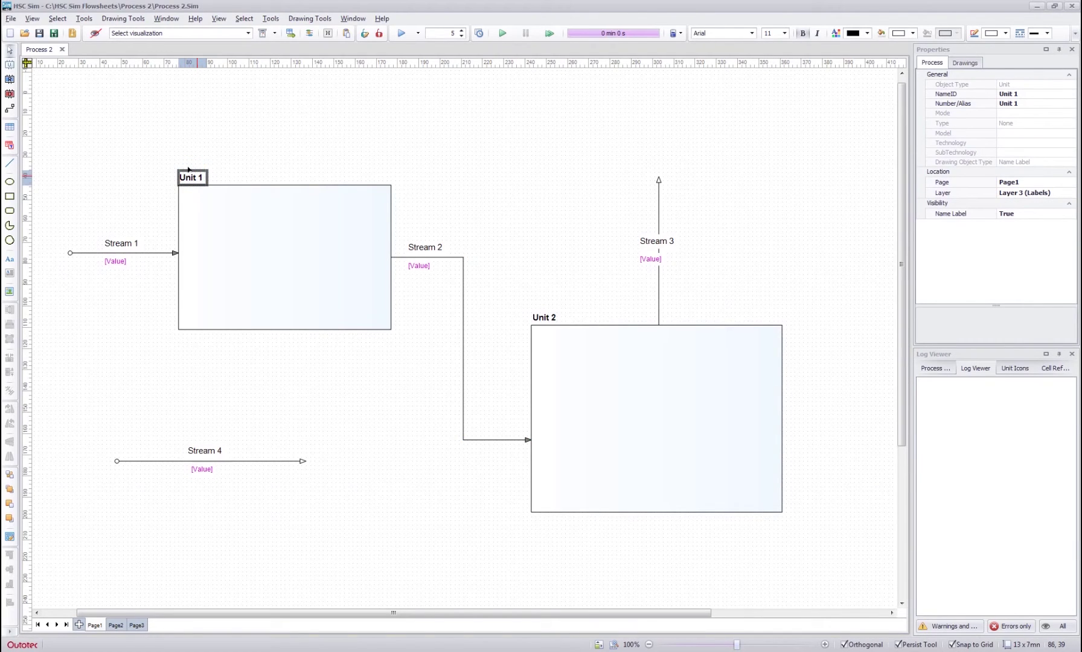
double_click(192, 175)
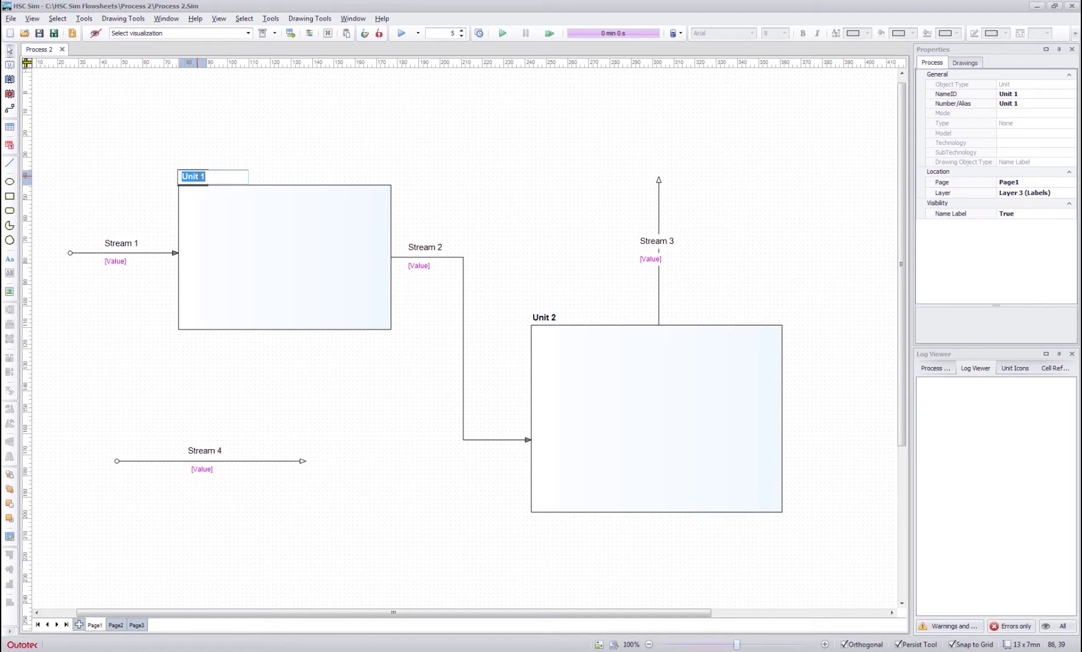
type("W")
key("BackSpace")
type("Unit")
key("Return")
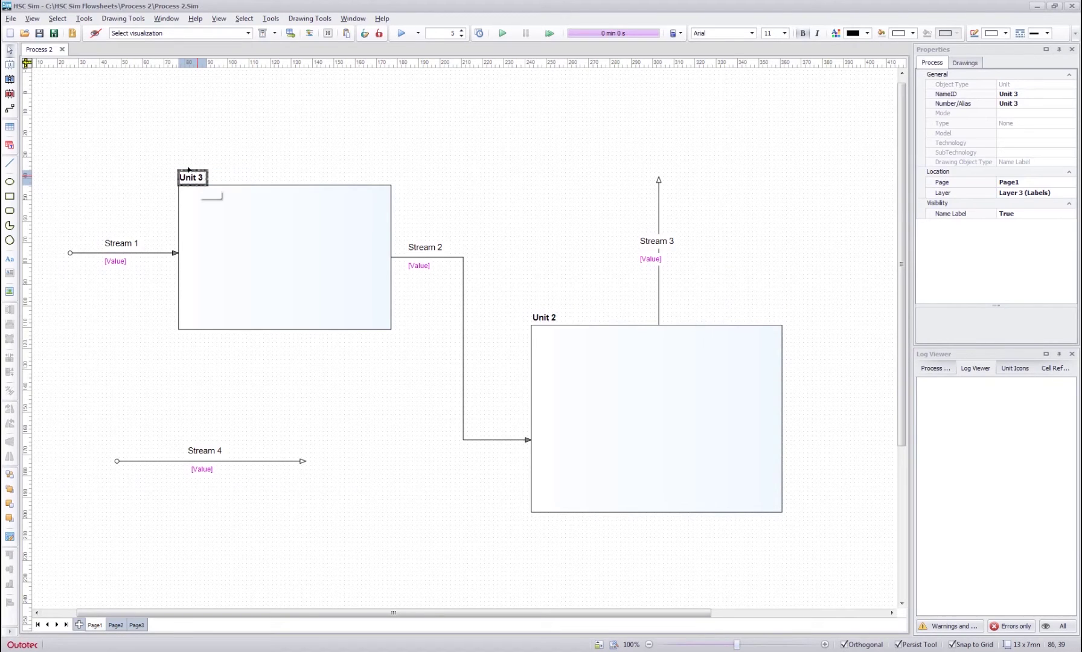
left_click(289, 154)
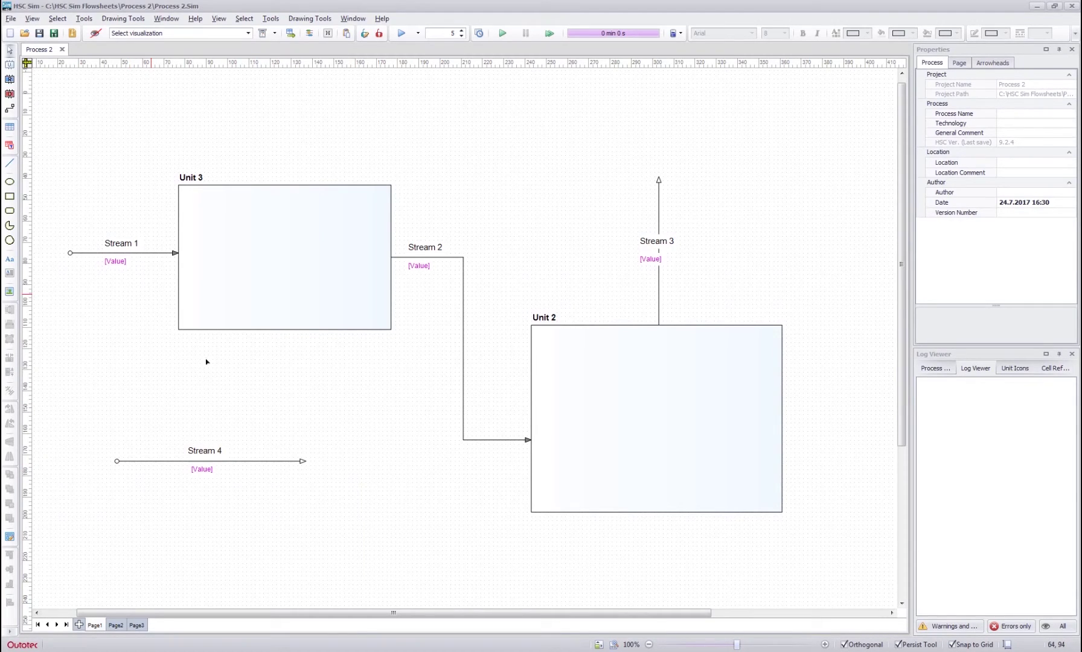
left_click(462, 257)
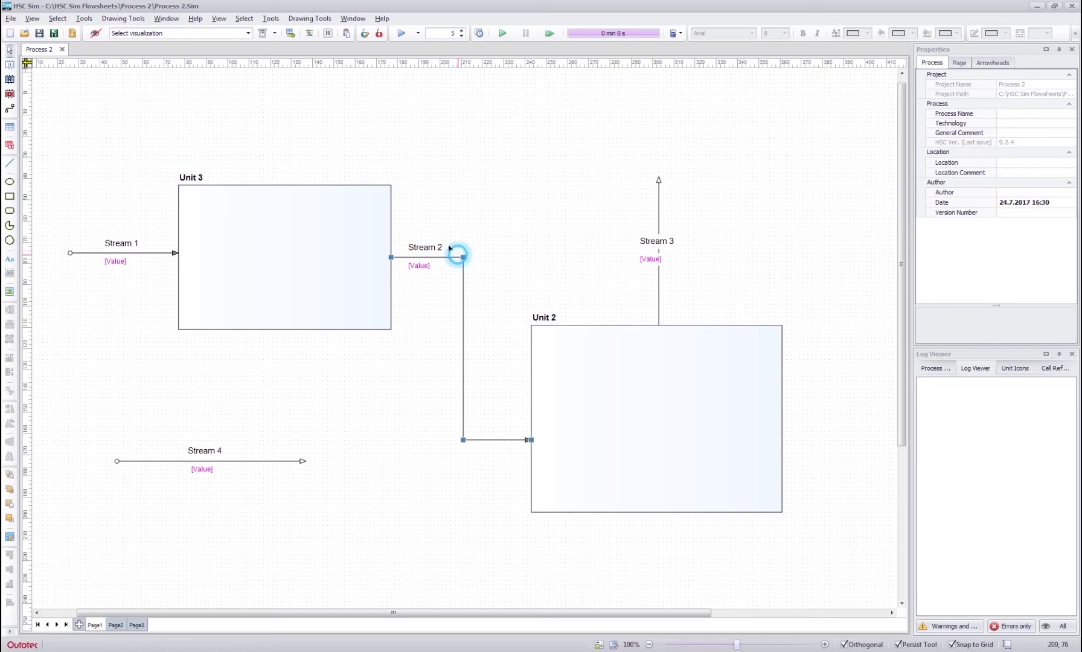
left_click(391, 256)
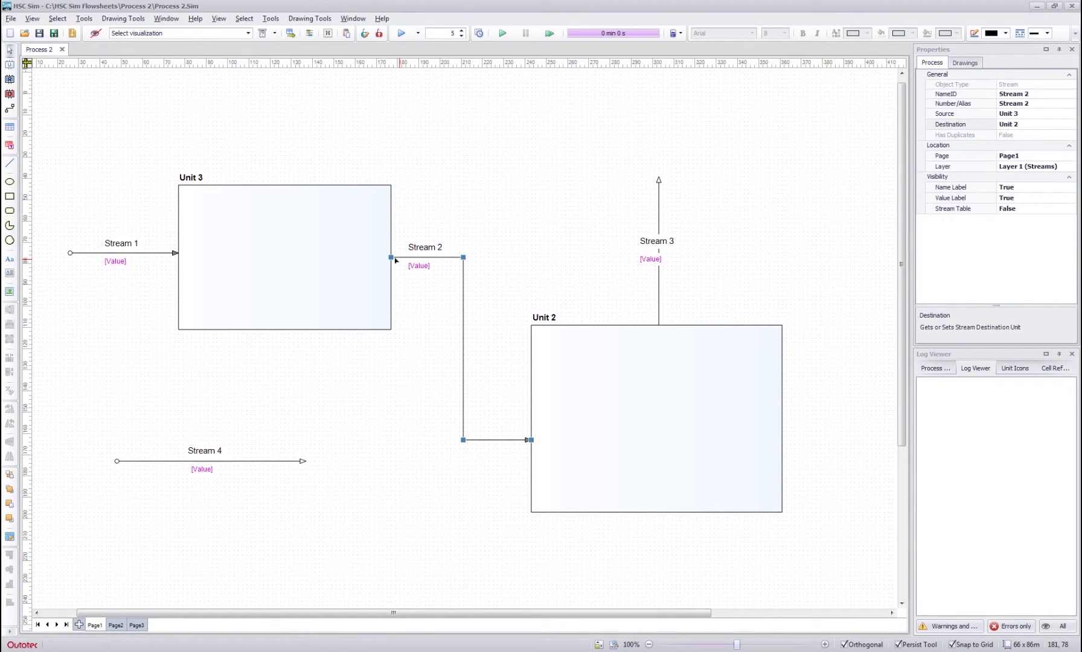
left_click(435, 441)
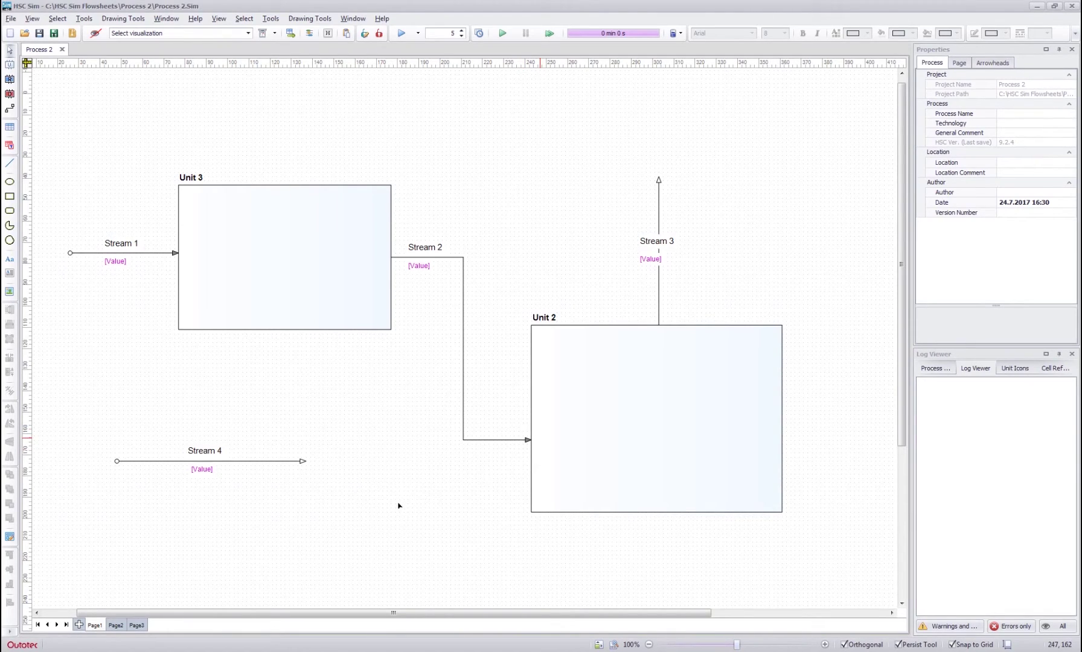
left_click(530, 203)
left_click(380, 235)
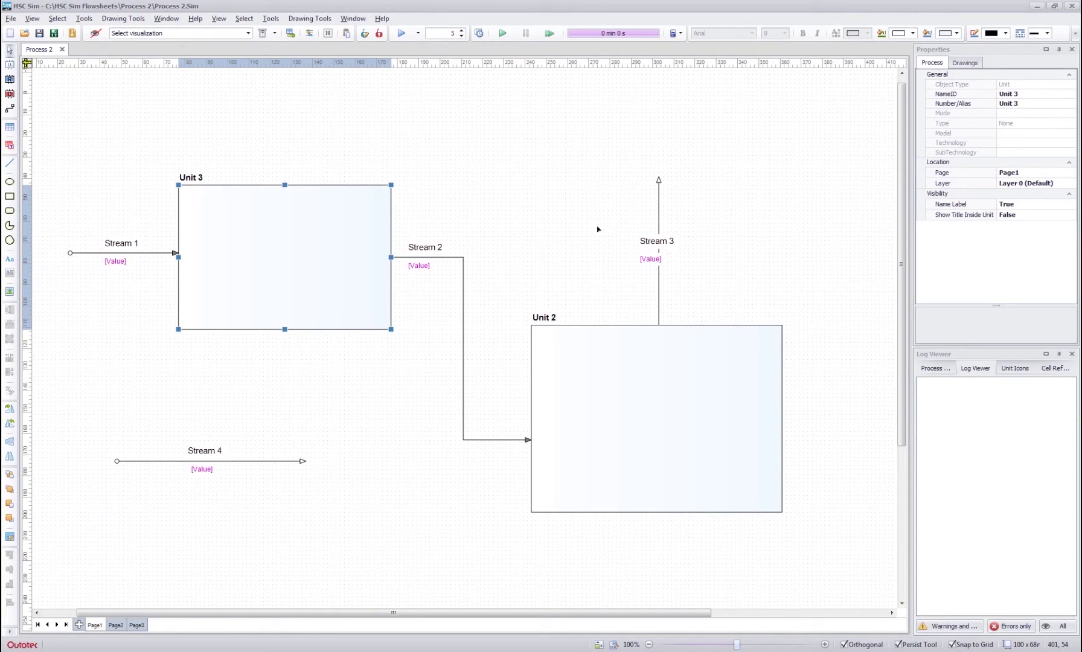
left_click(463, 300)
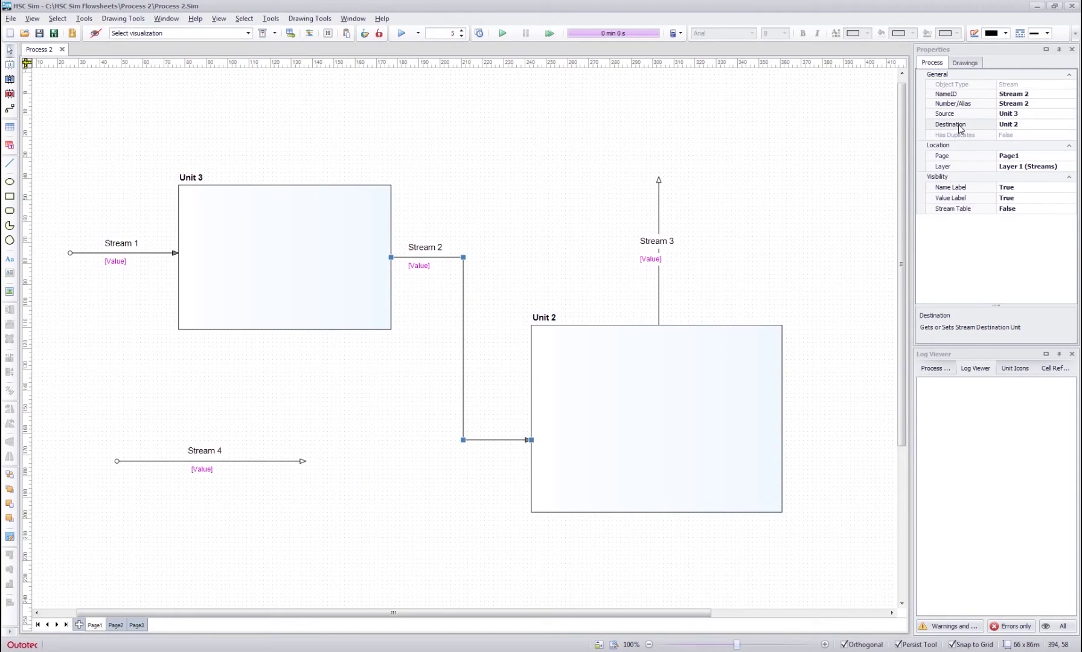
left_click(1071, 125)
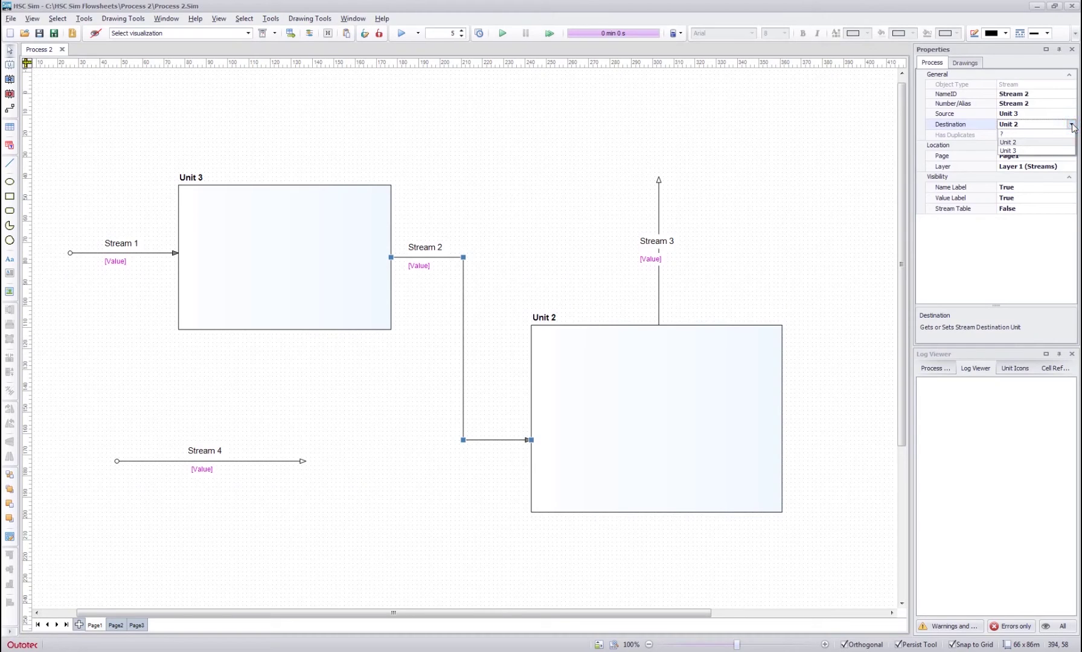
left_click(1037, 143)
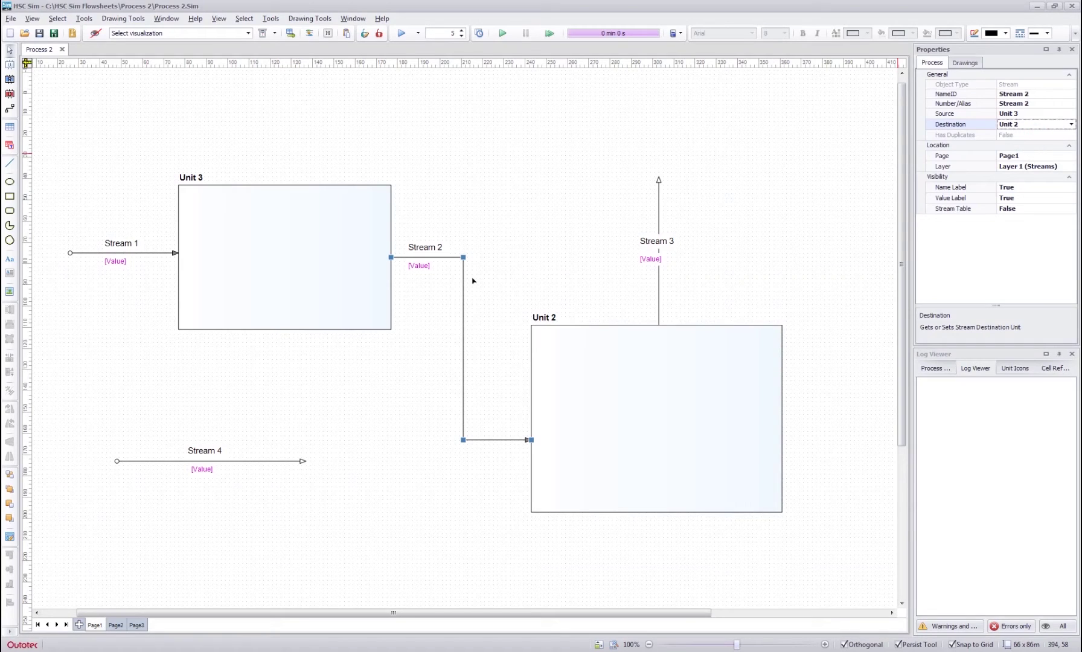
left_click(519, 240)
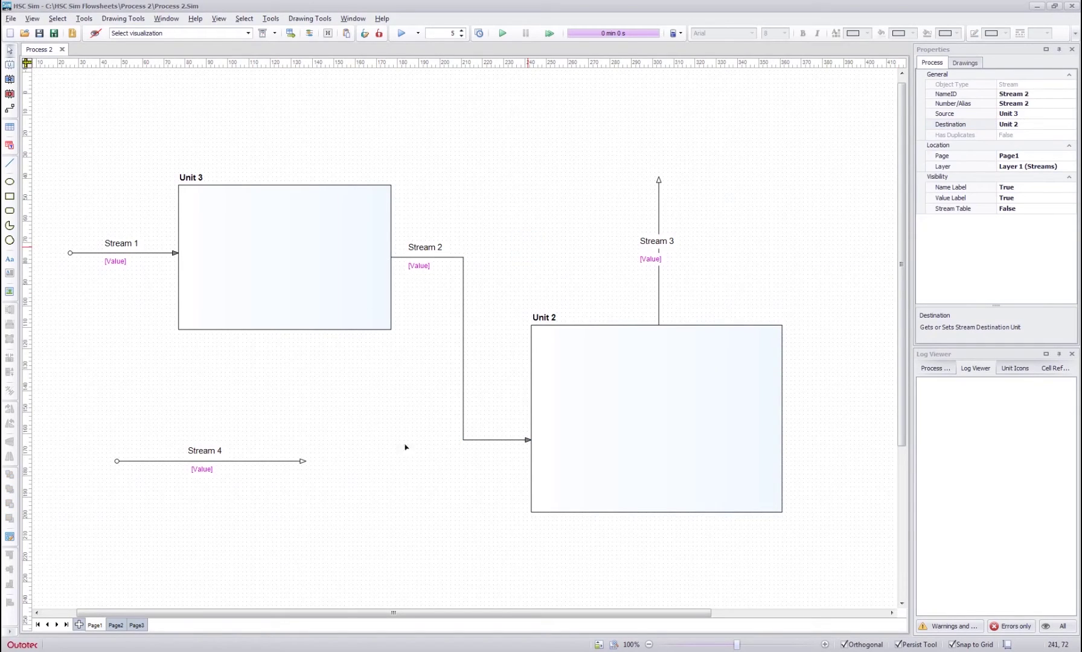
left_click(481, 431)
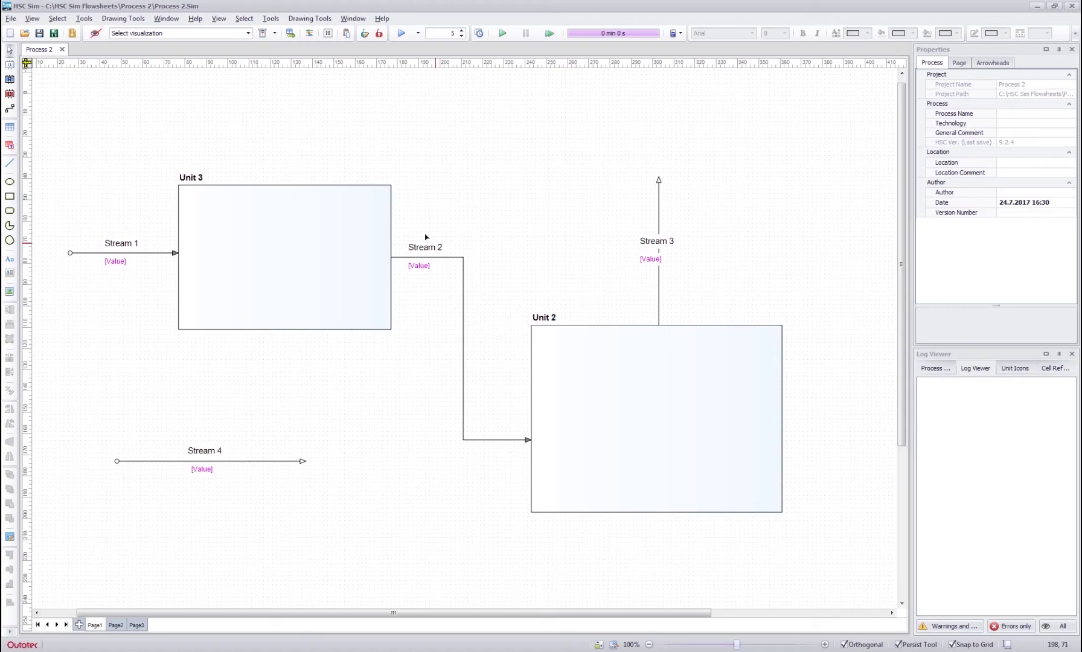
left_click(494, 438)
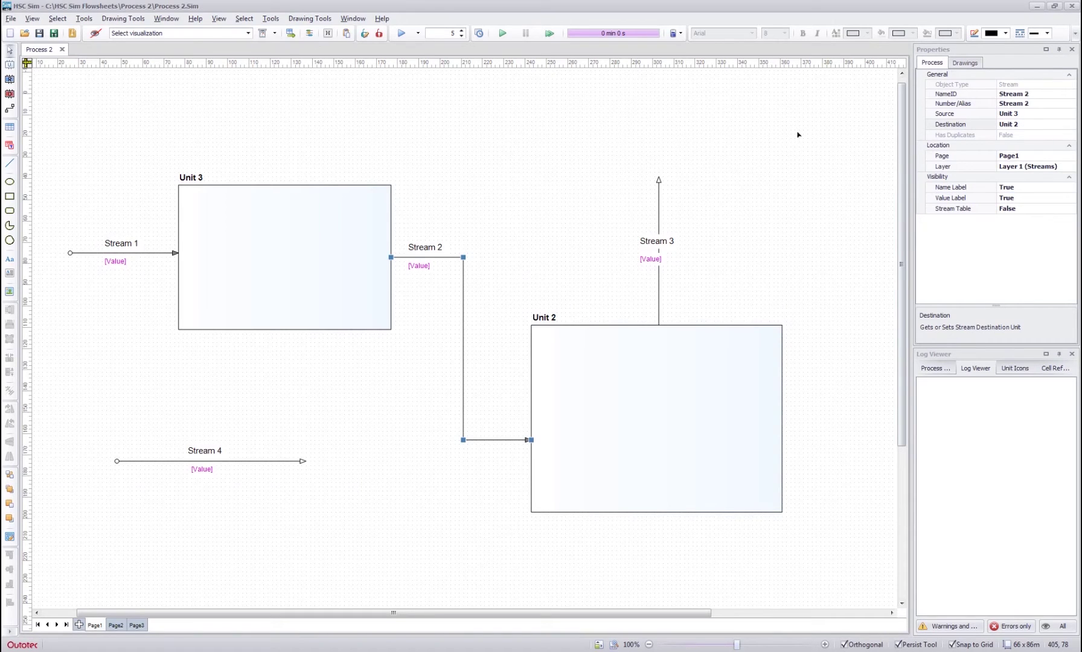
- Set Unit 2's Fill Color 2 to light yellow 255; 255; 192 in the Drawings properties
left_click(965, 63)
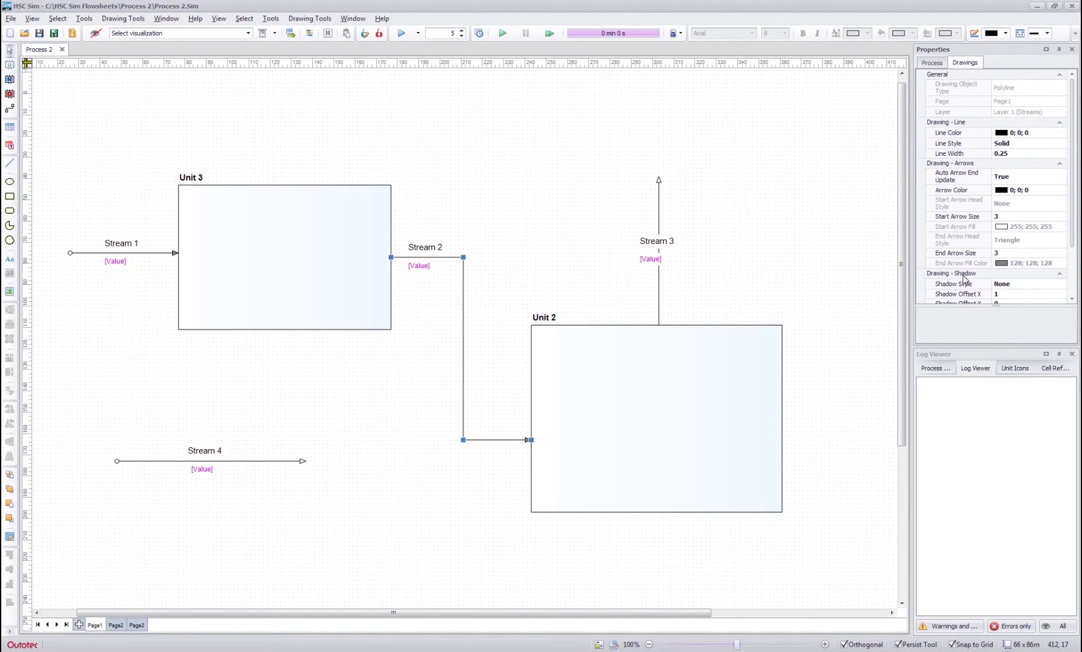
left_click(660, 363)
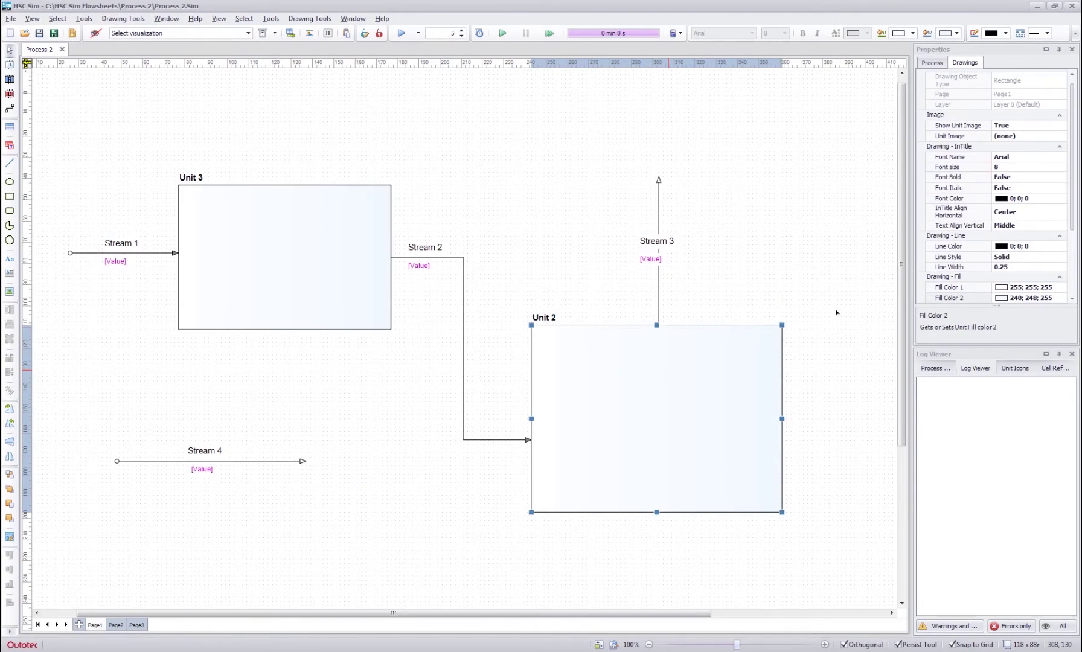
left_click_drag(1071, 147, 1069, 219)
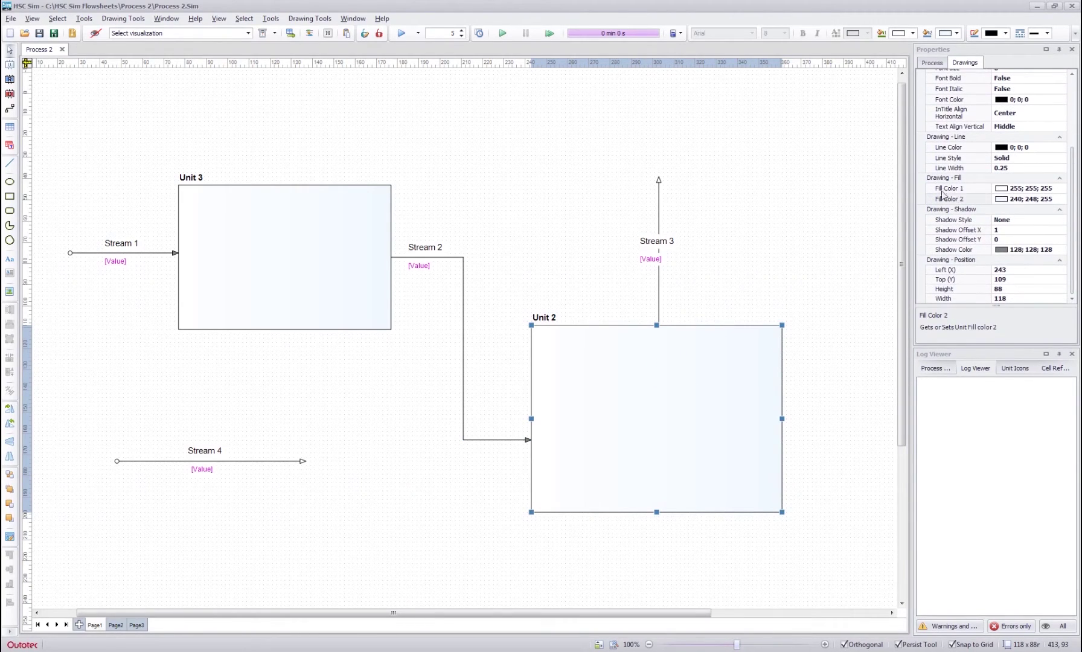
left_click(1022, 199)
left_click(1061, 199)
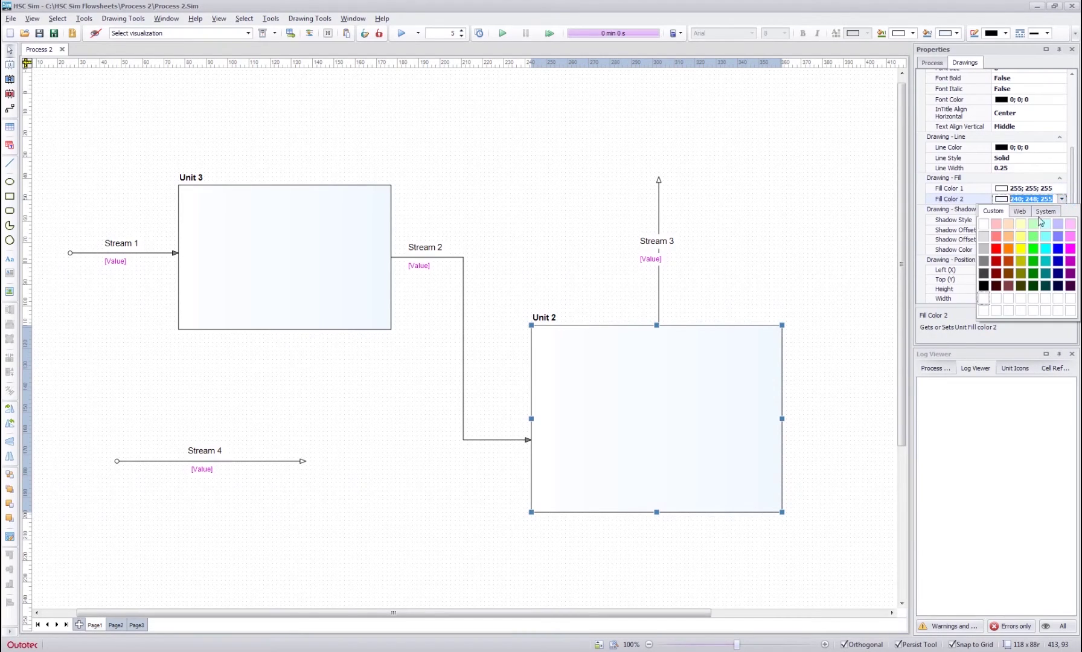
left_click(1020, 225)
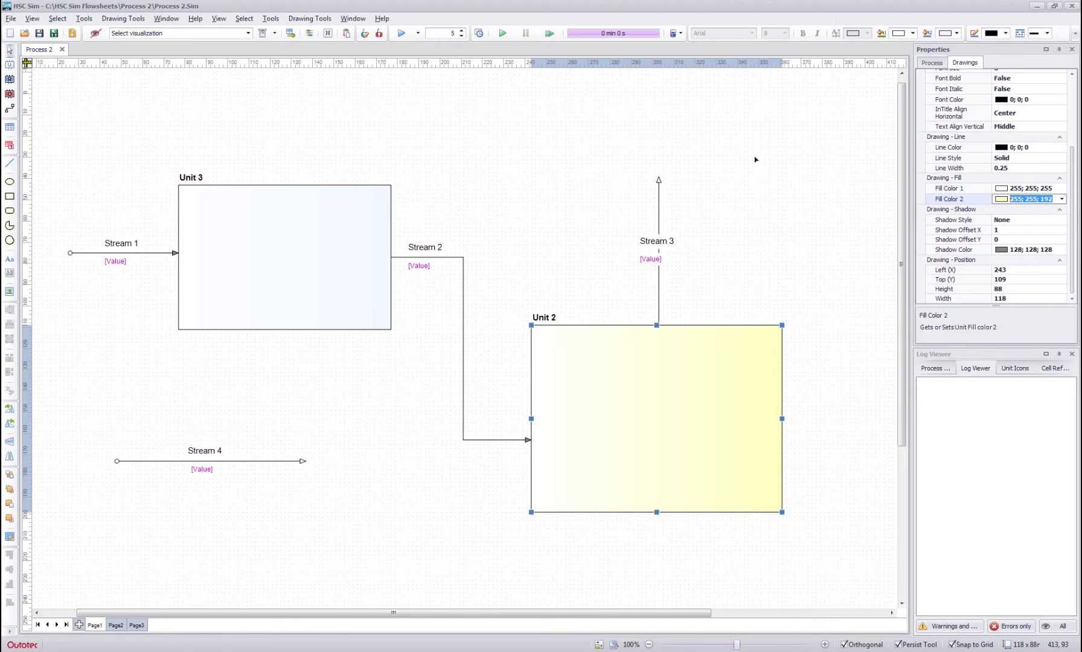
left_click(736, 137)
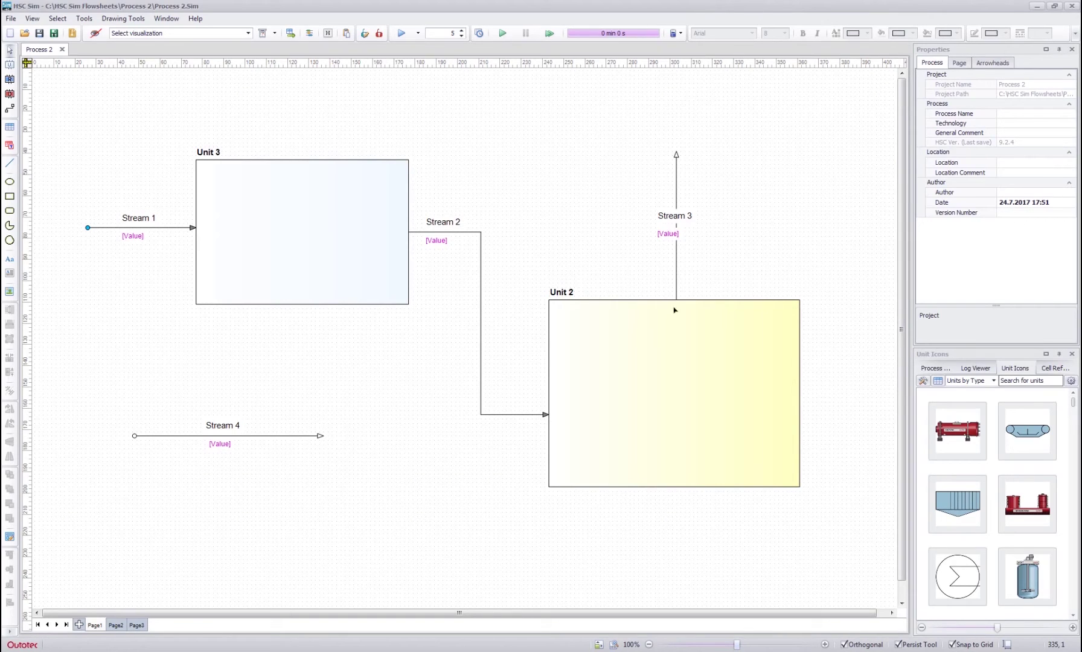
left_click(570, 320)
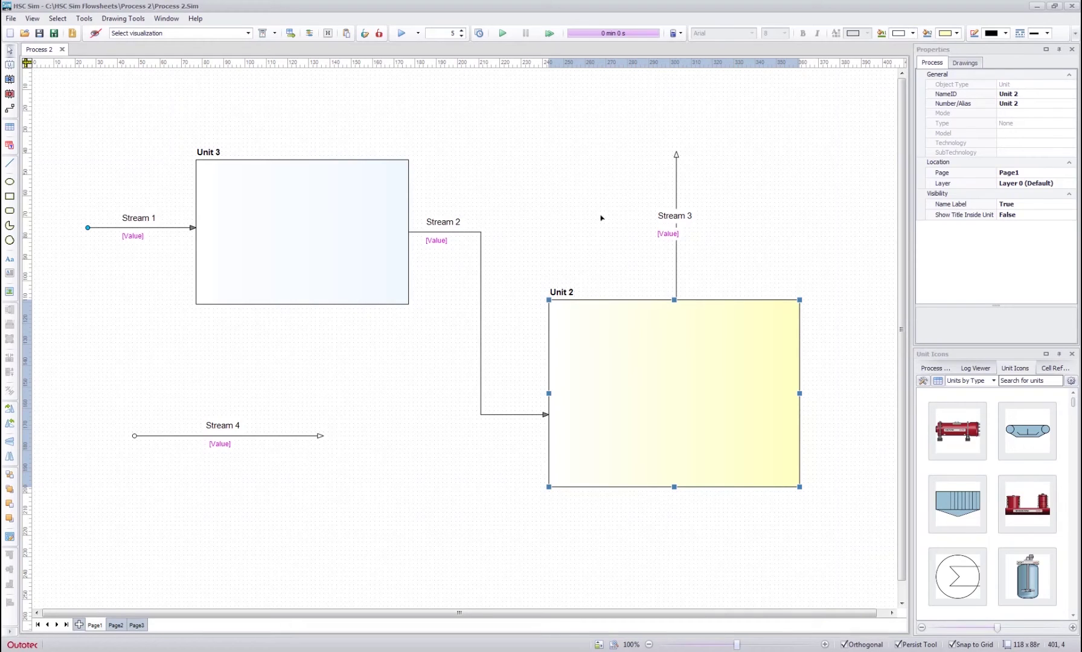
left_click(561, 292)
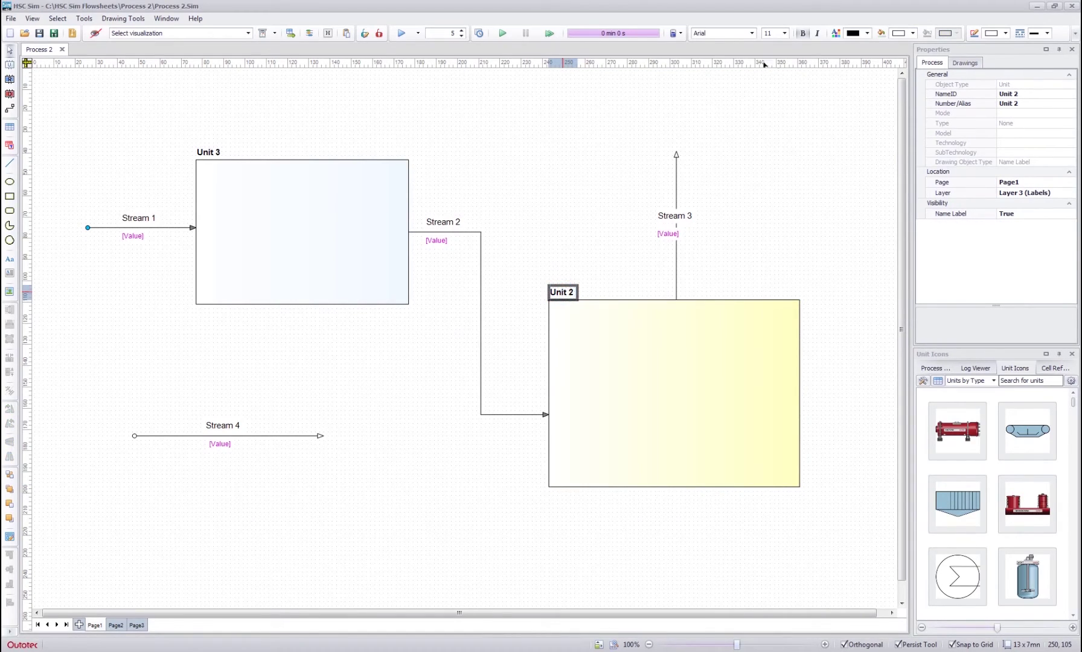
left_click(783, 33)
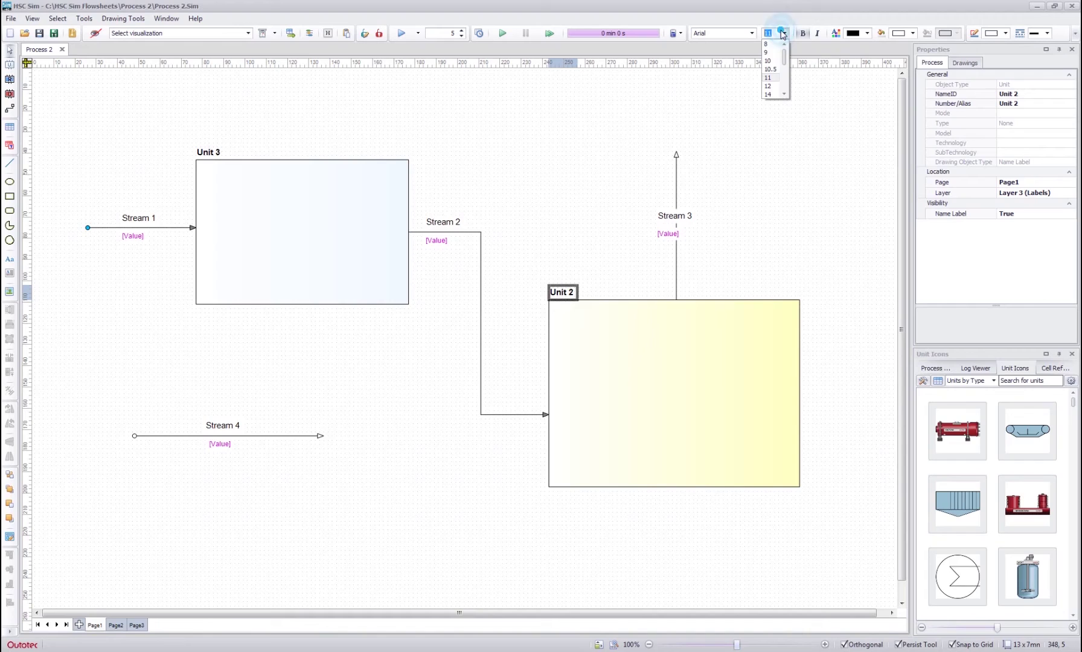
left_click(769, 87)
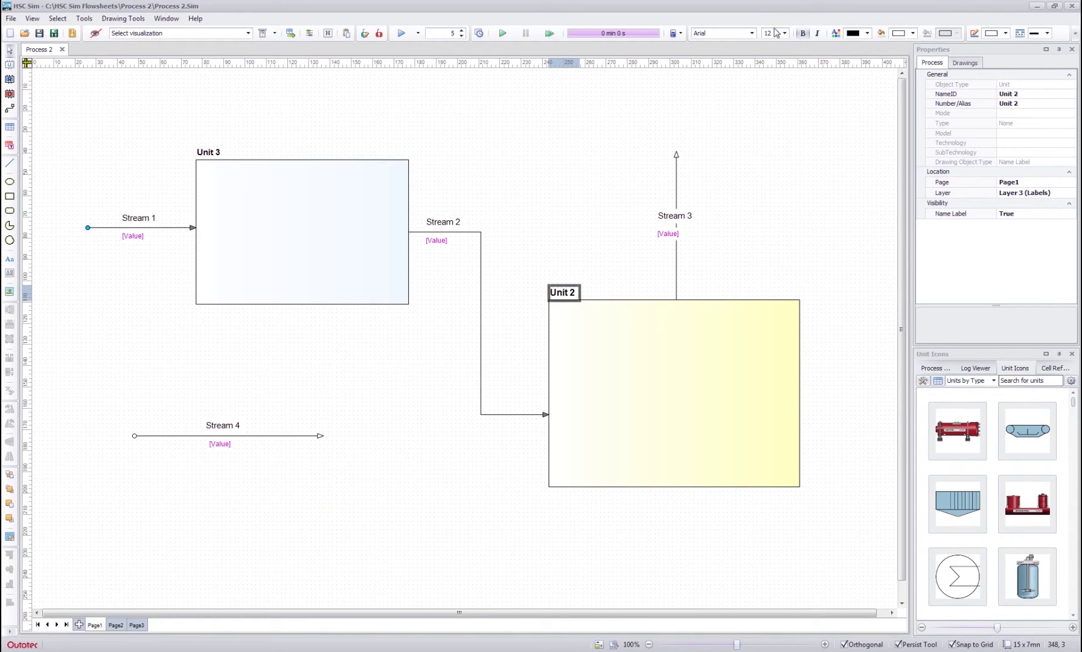
left_click(784, 33)
left_click(767, 75)
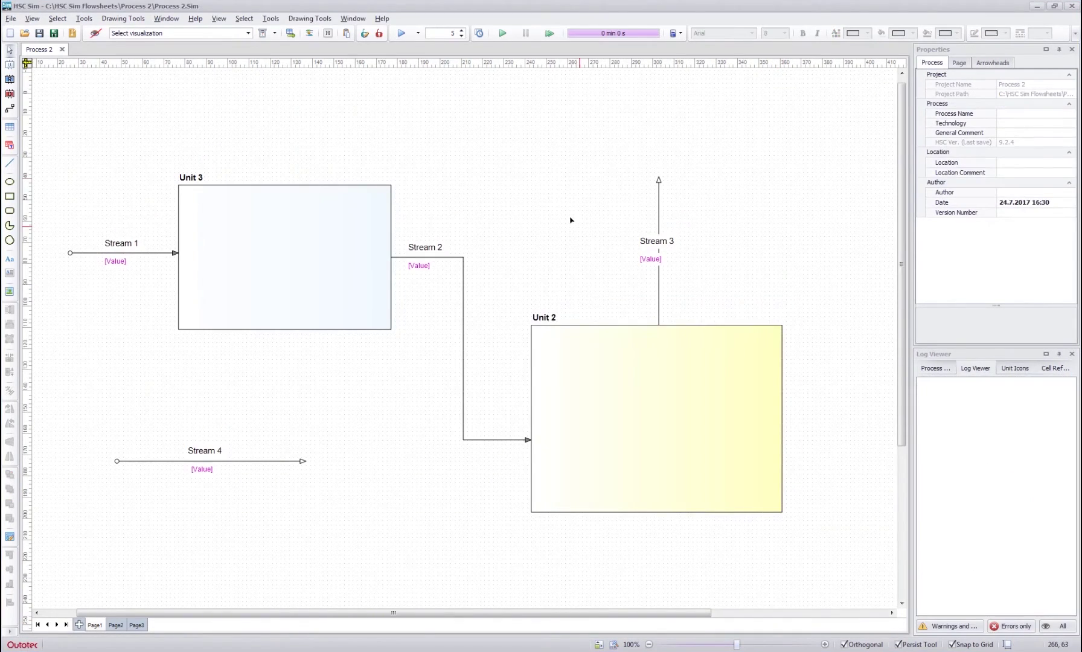
- Set Unit 2's Unit Image to Electric_Ladle.jpg from the Units\Iron-Steel folder
left_click(587, 353)
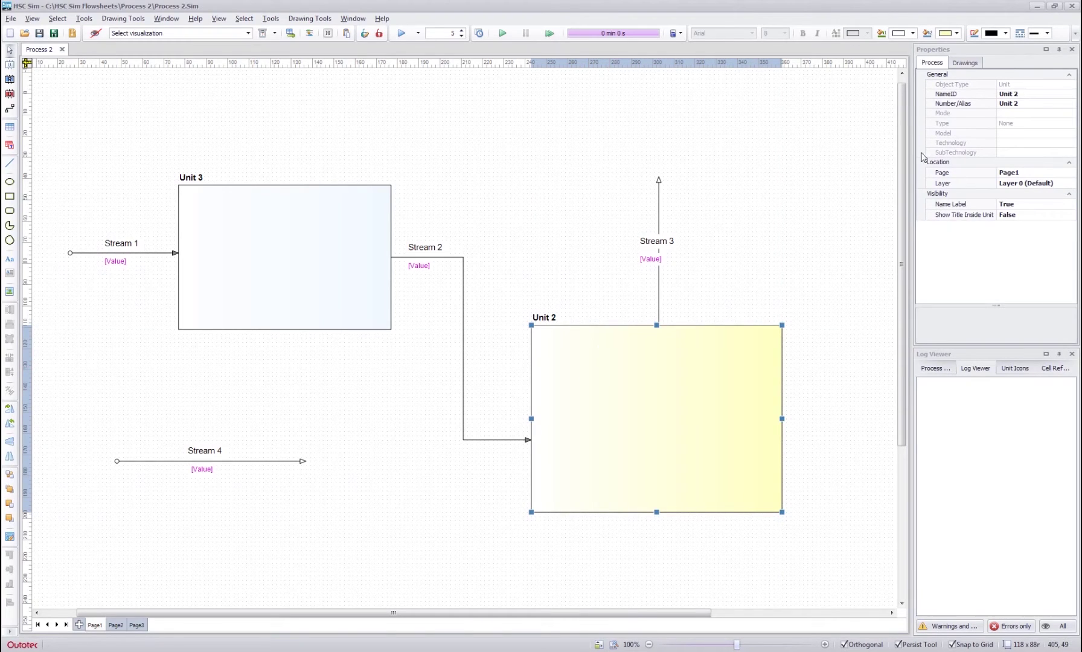
left_click(966, 64)
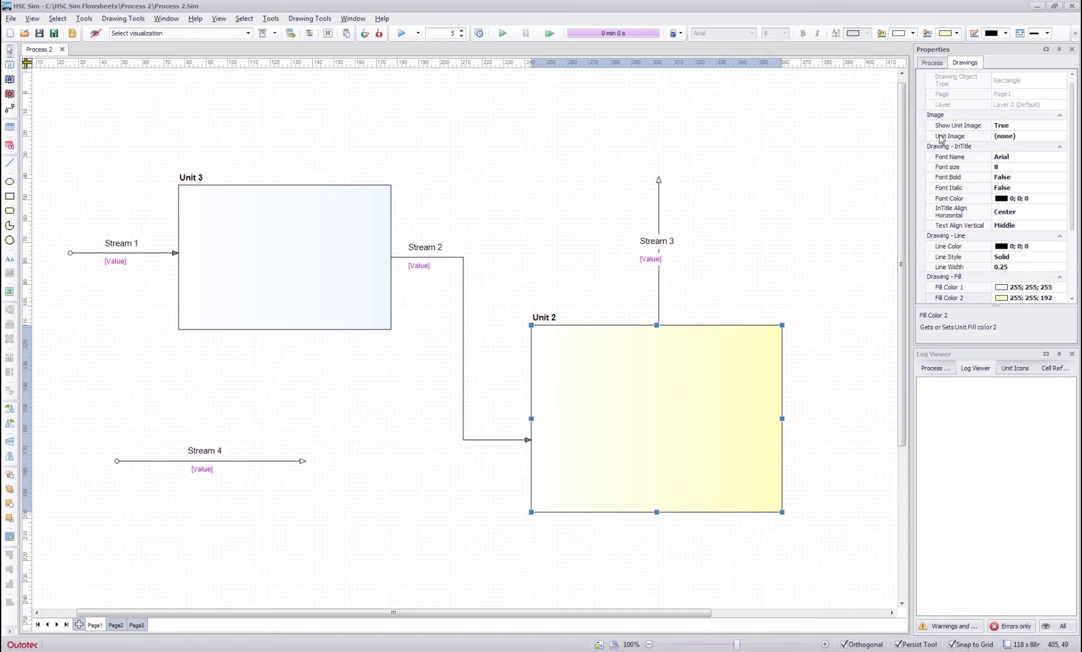
left_click(1061, 136)
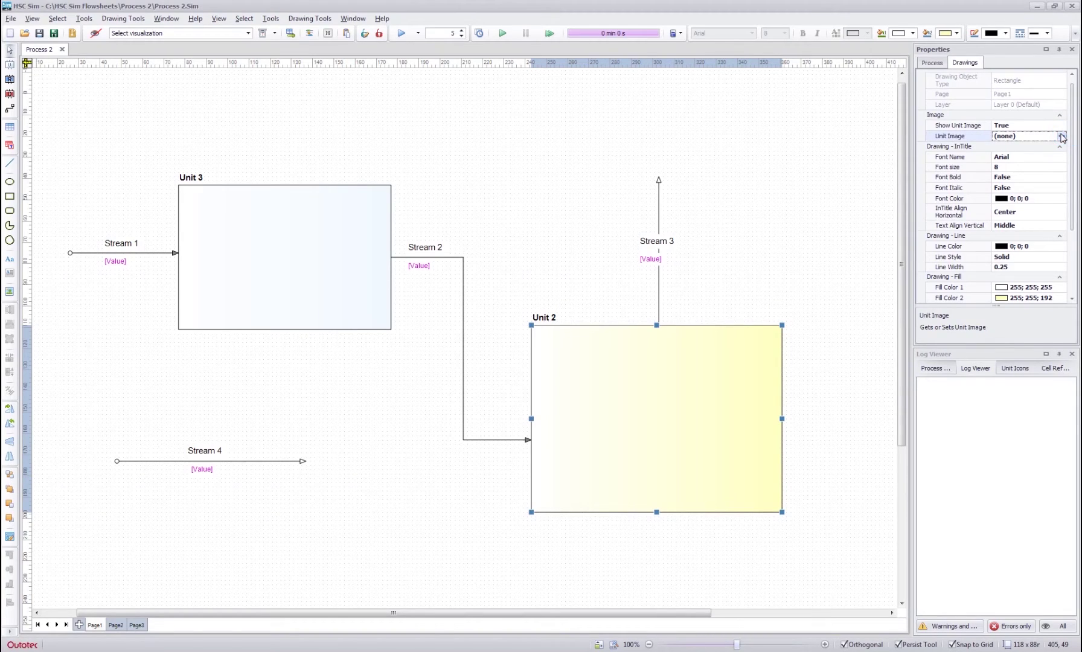
left_click(1061, 136)
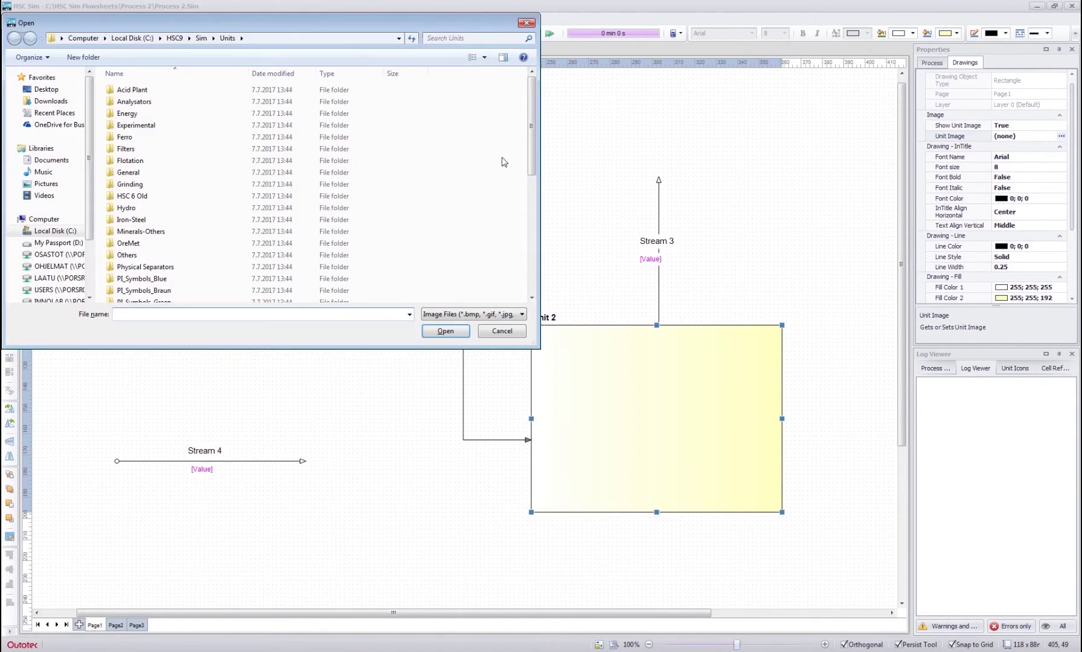
left_click(194, 138)
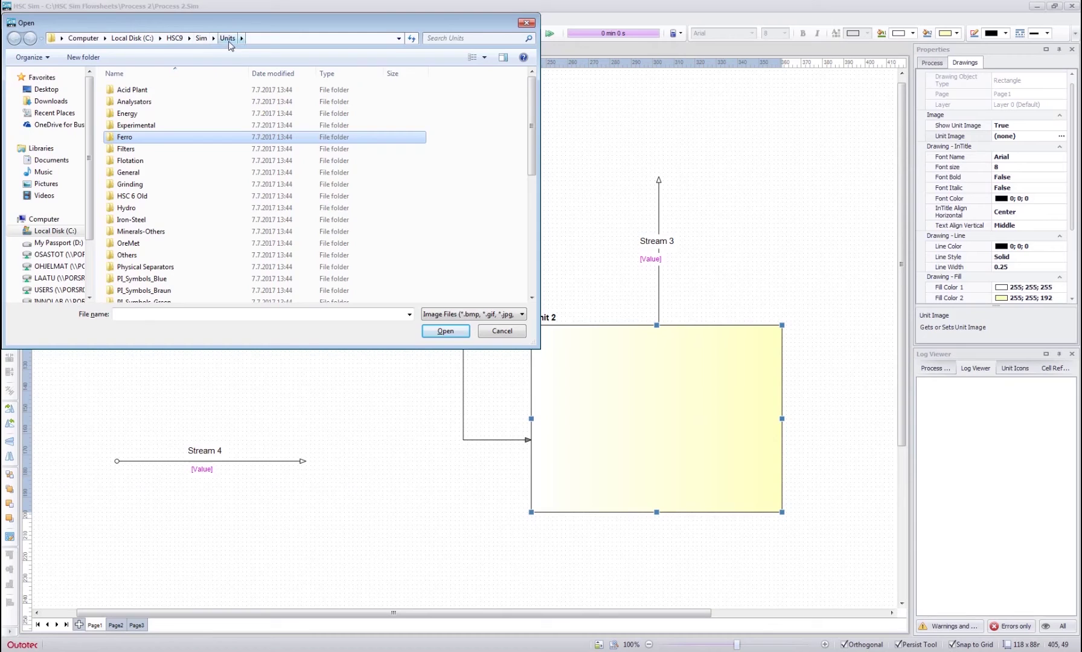
left_click(187, 188)
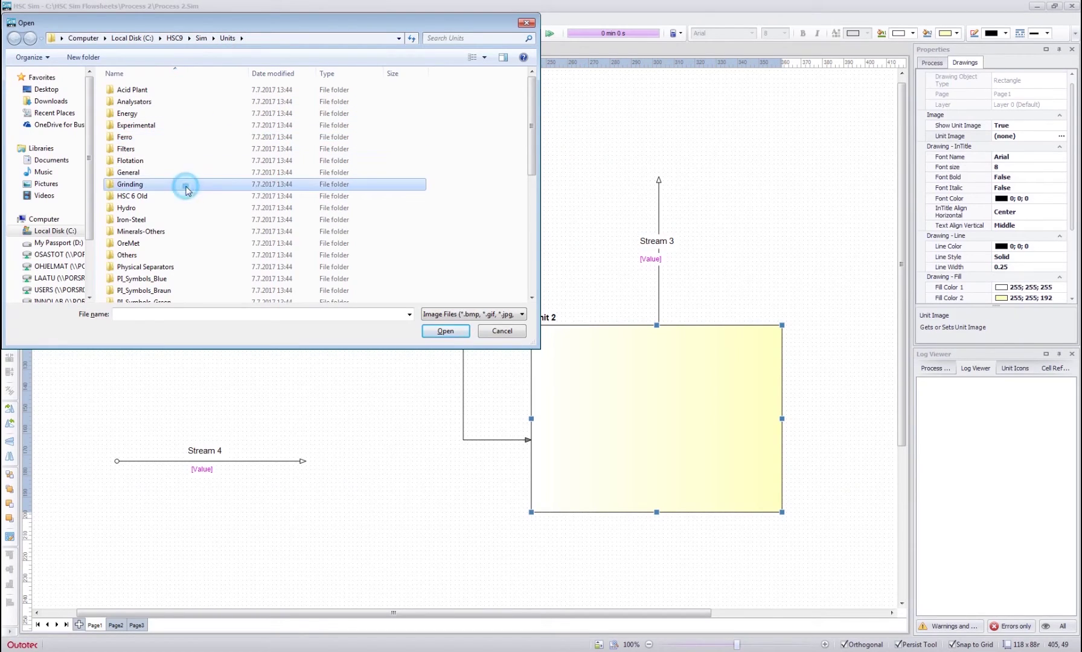
scroll(186, 191, "down", 1)
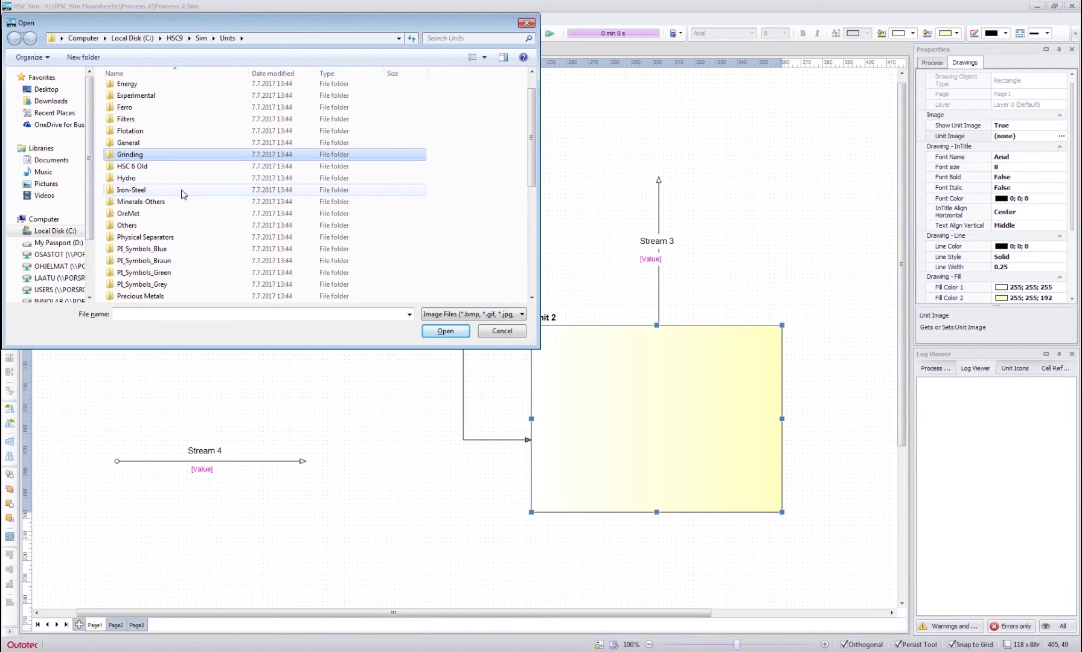
double_click(175, 190)
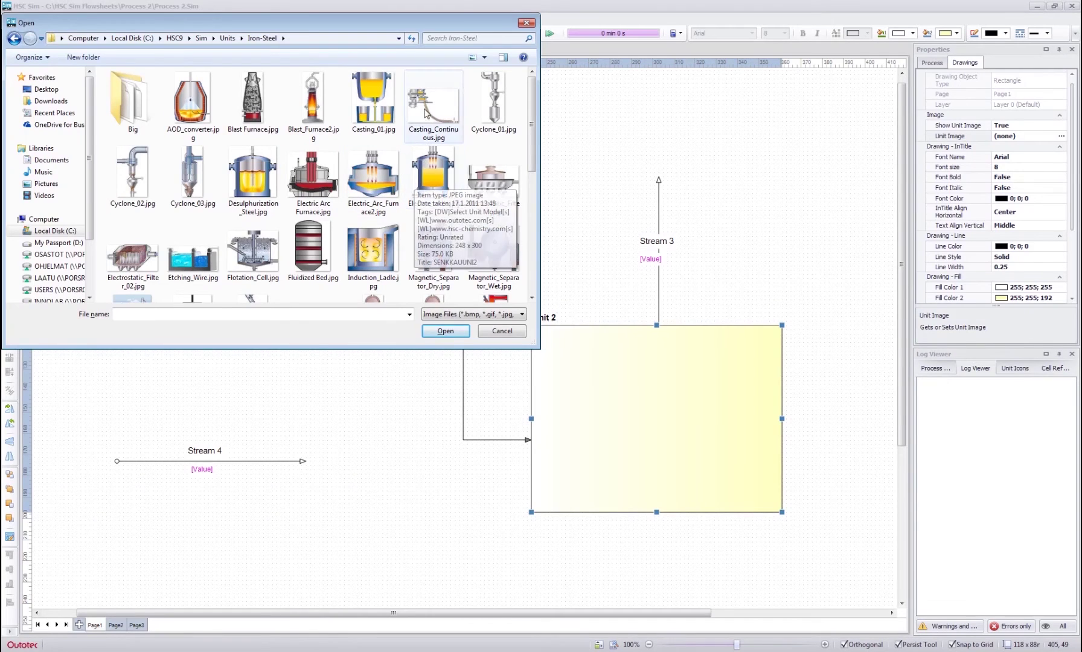
left_click(434, 181)
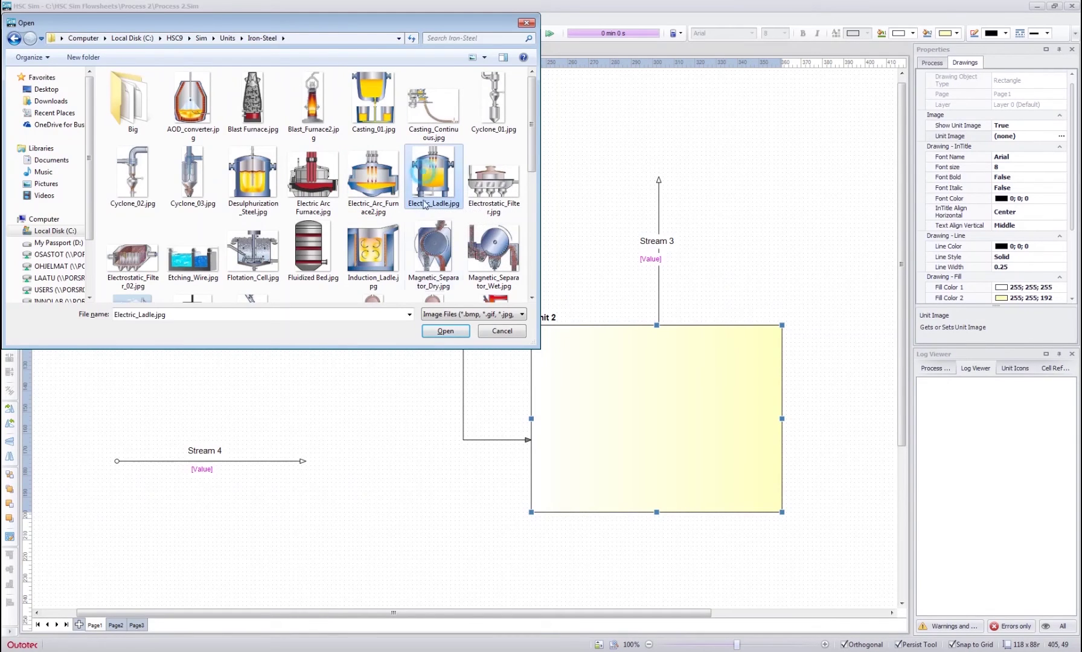
left_click(434, 331)
- Reselect the Unit 2 furnace, view its right-click options, then deselect it
left_click(664, 408)
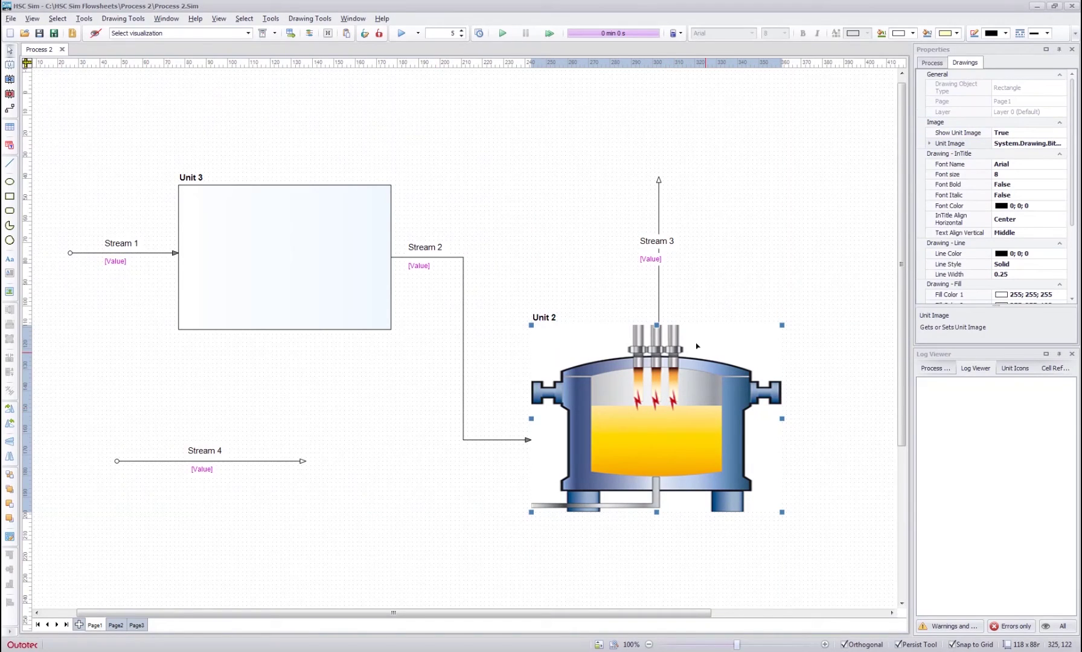
left_click(703, 272)
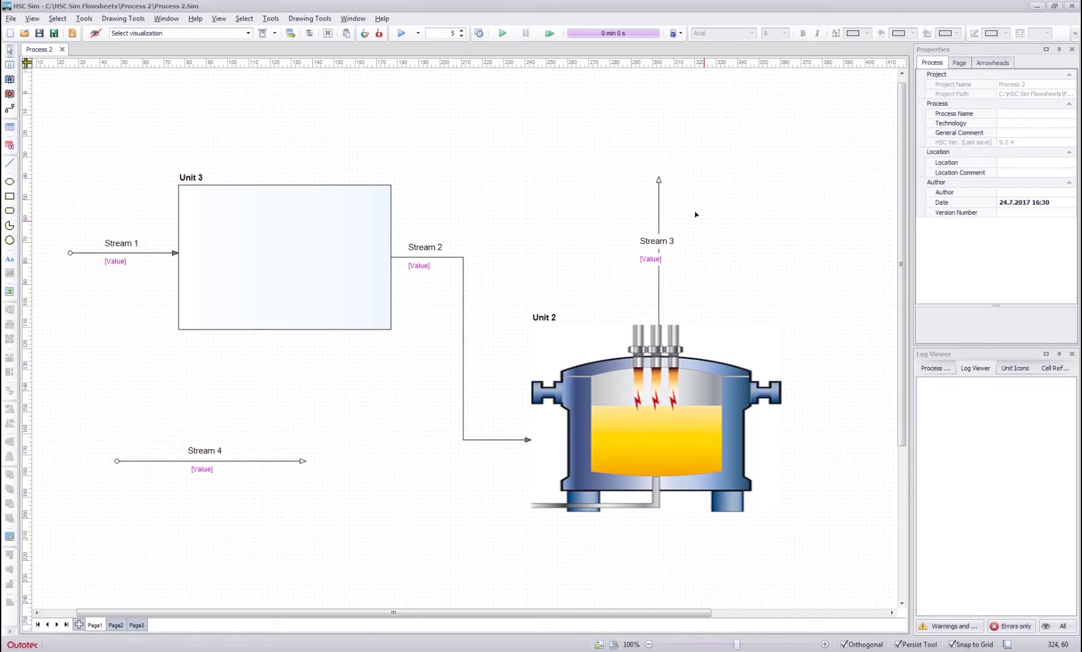
left_click(655, 383)
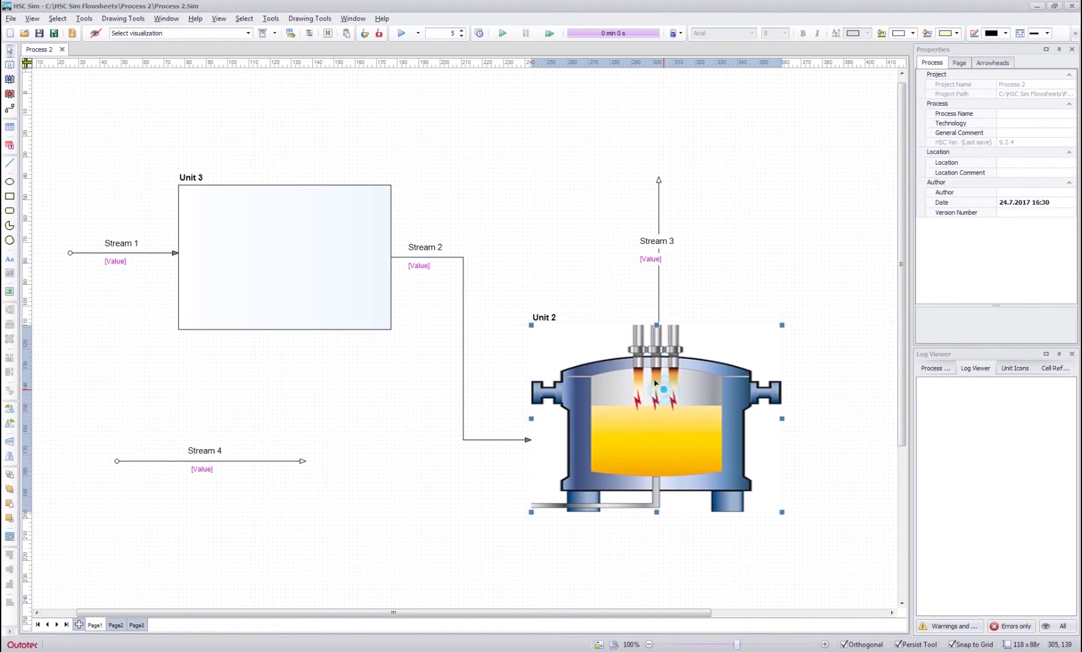
right_click(664, 391)
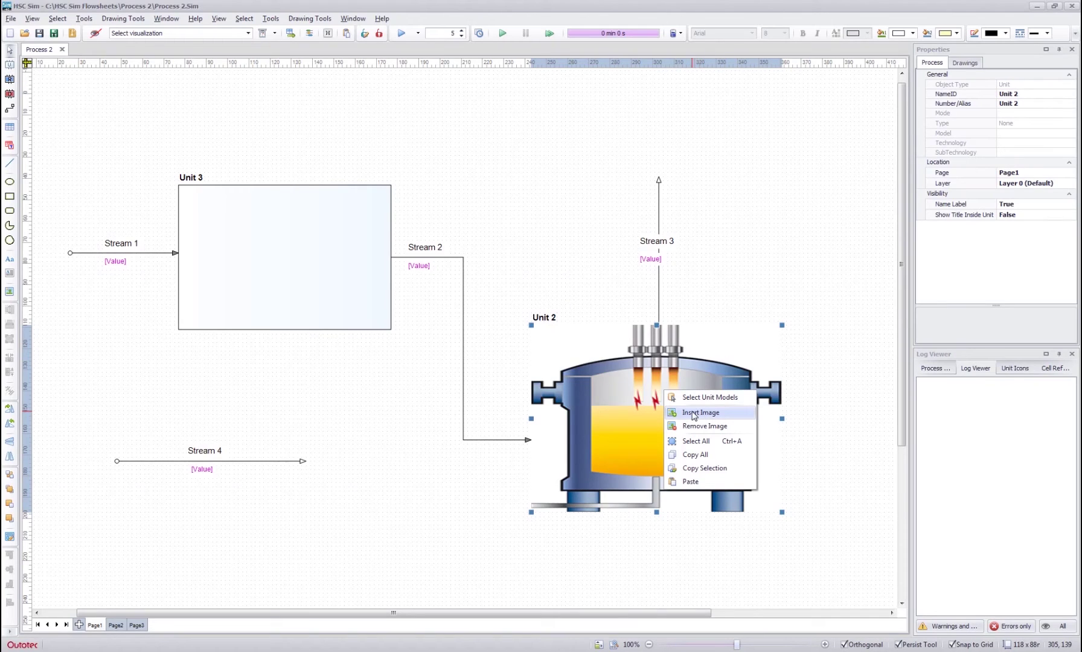
left_click(725, 263)
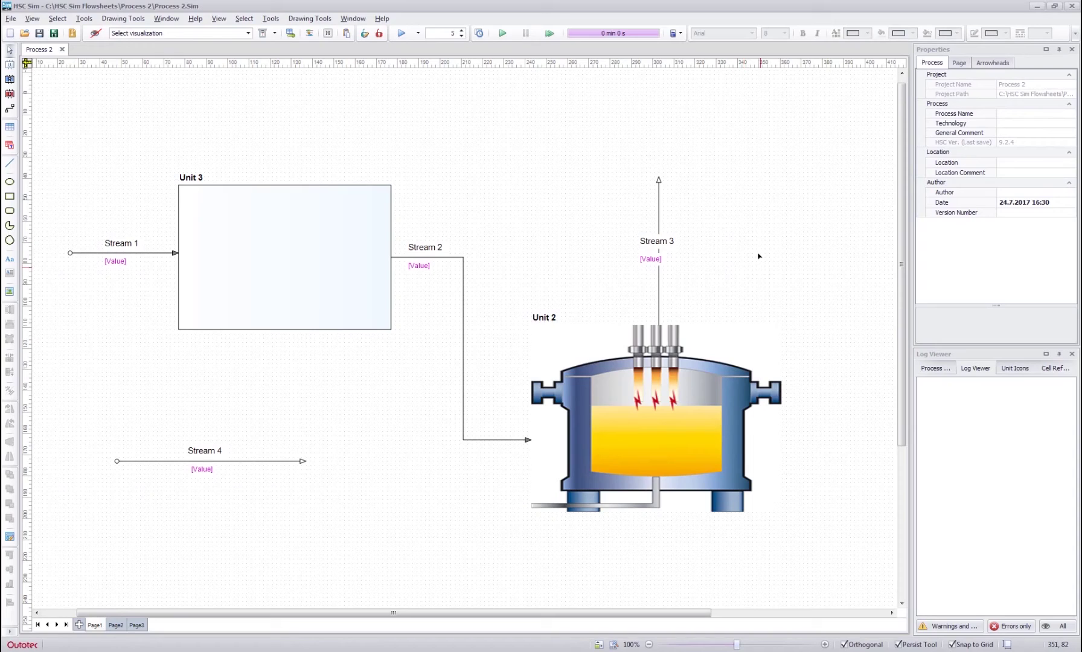
- Browse the Unit Icons library thumbnails and pick the C-Plant 3x Shaft icon
left_click(1018, 371)
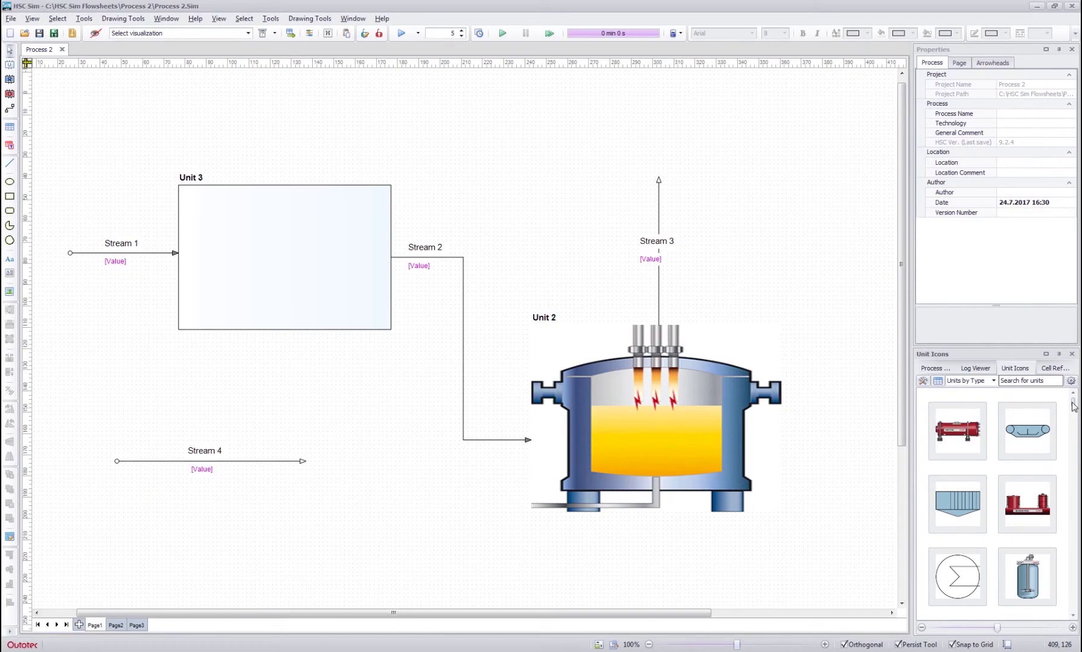
scroll(1073, 417, "down", 5)
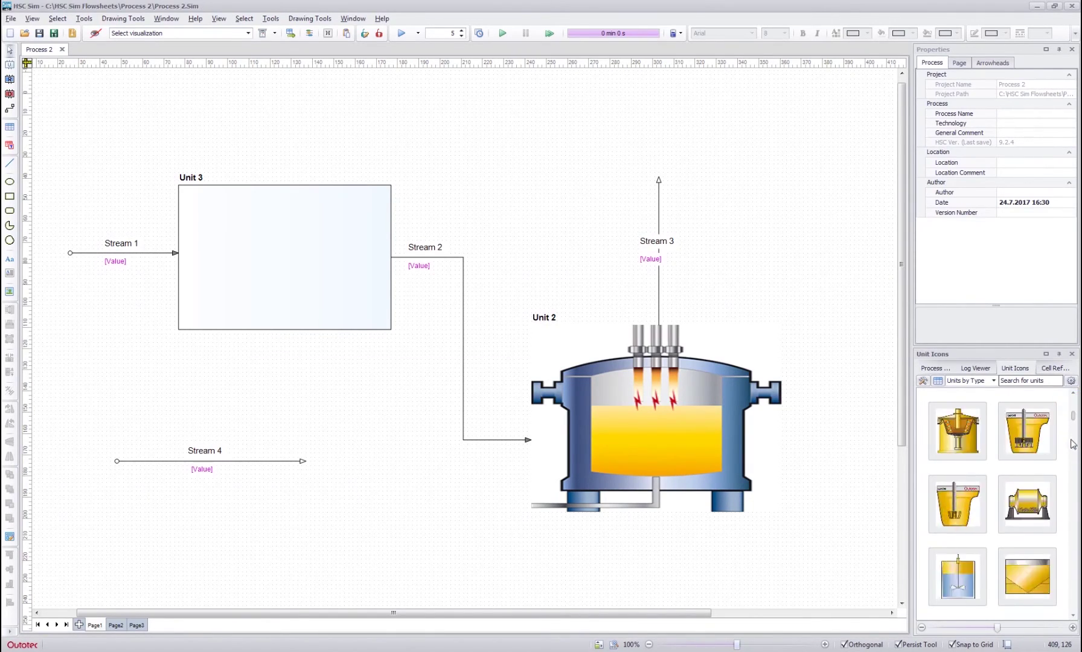
scroll(1072, 444, "down", 5)
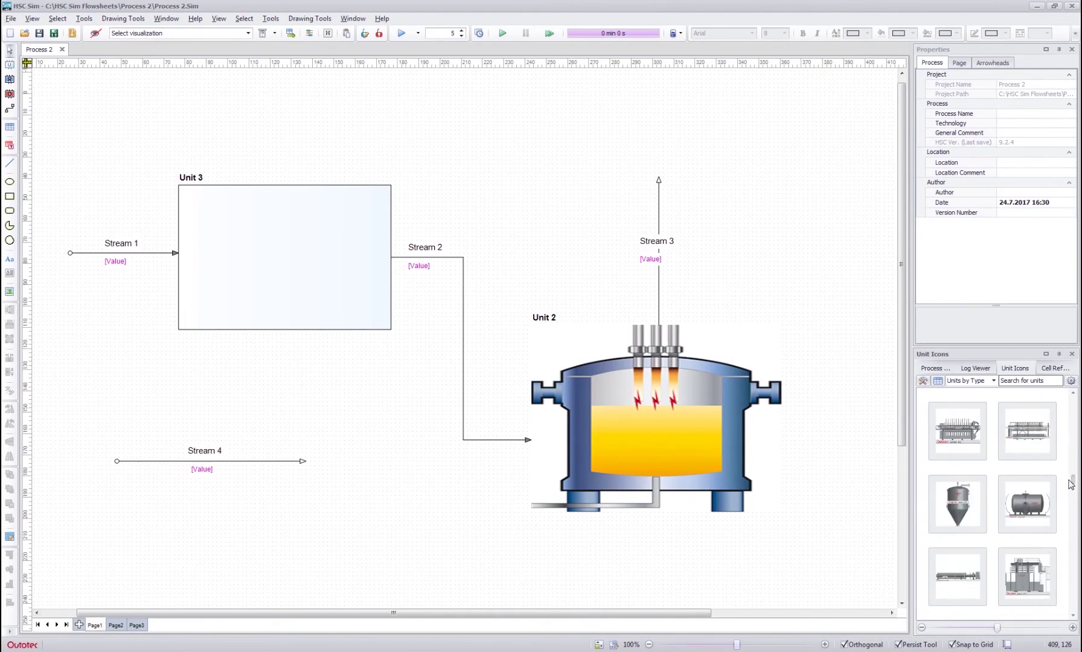
scroll(1070, 483, "up", 2)
left_click(1018, 510)
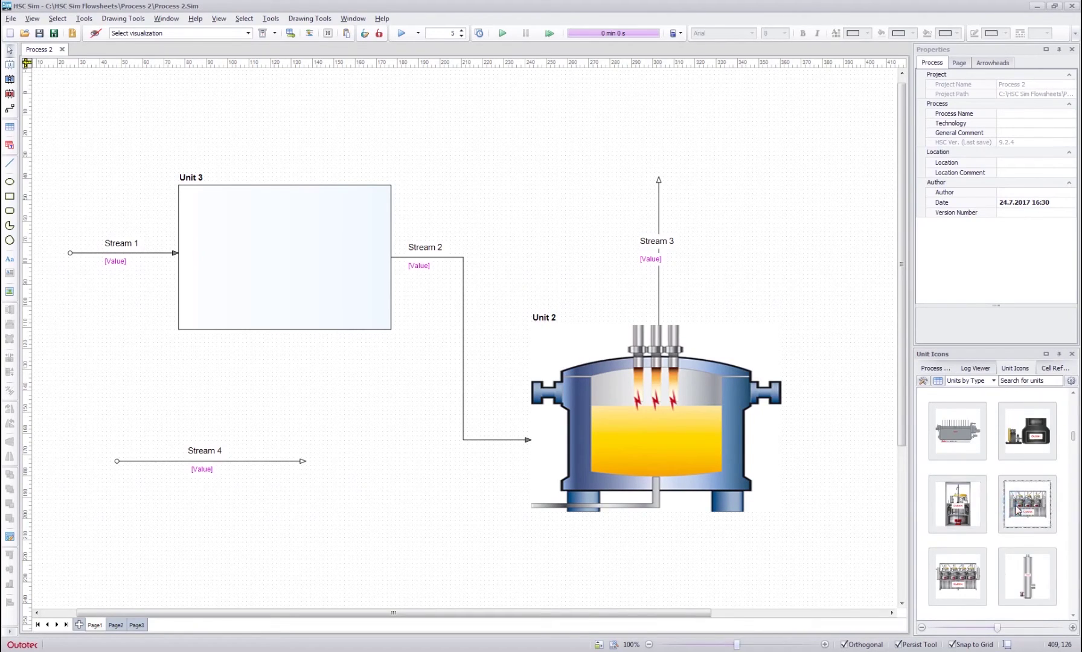
left_click_drag(1017, 510, 682, 207)
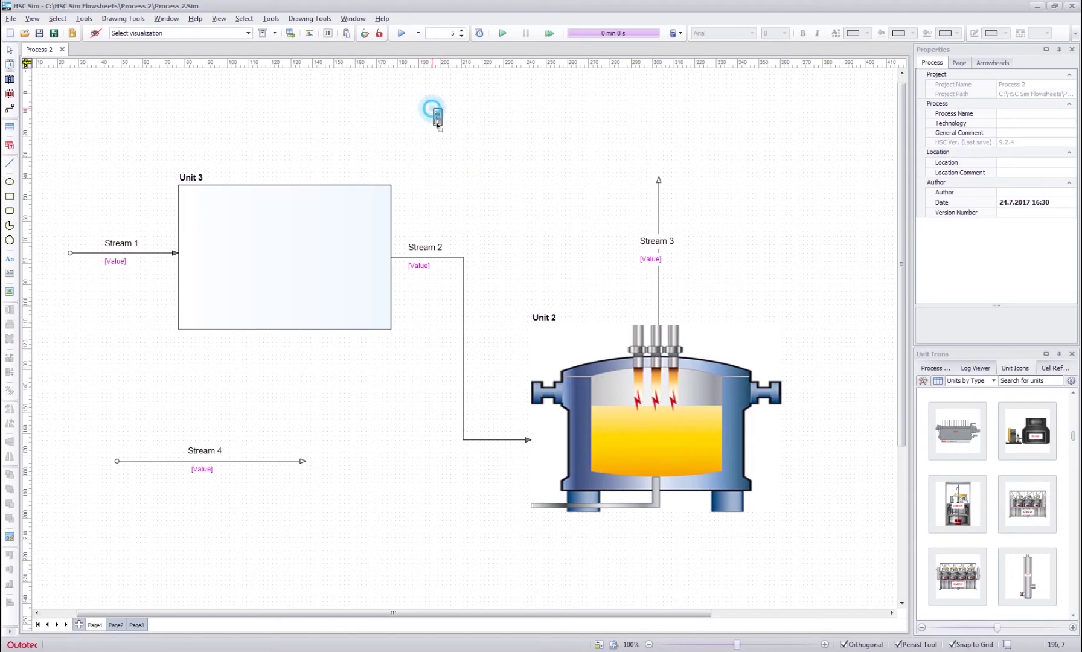
left_click_drag(432, 108, 614, 212)
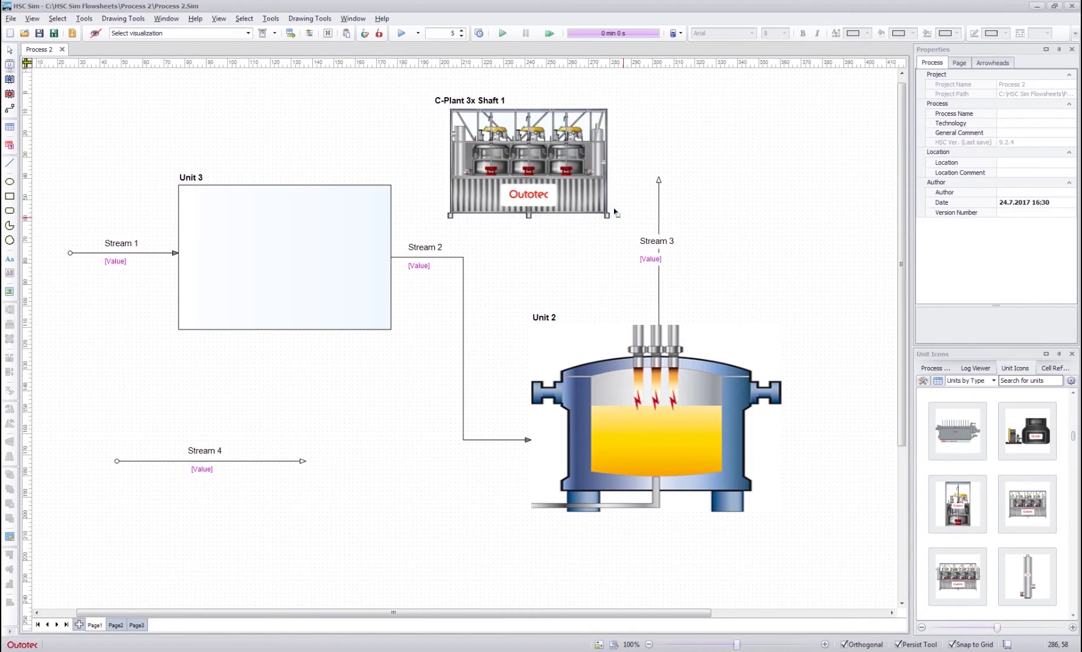
left_click(1020, 506)
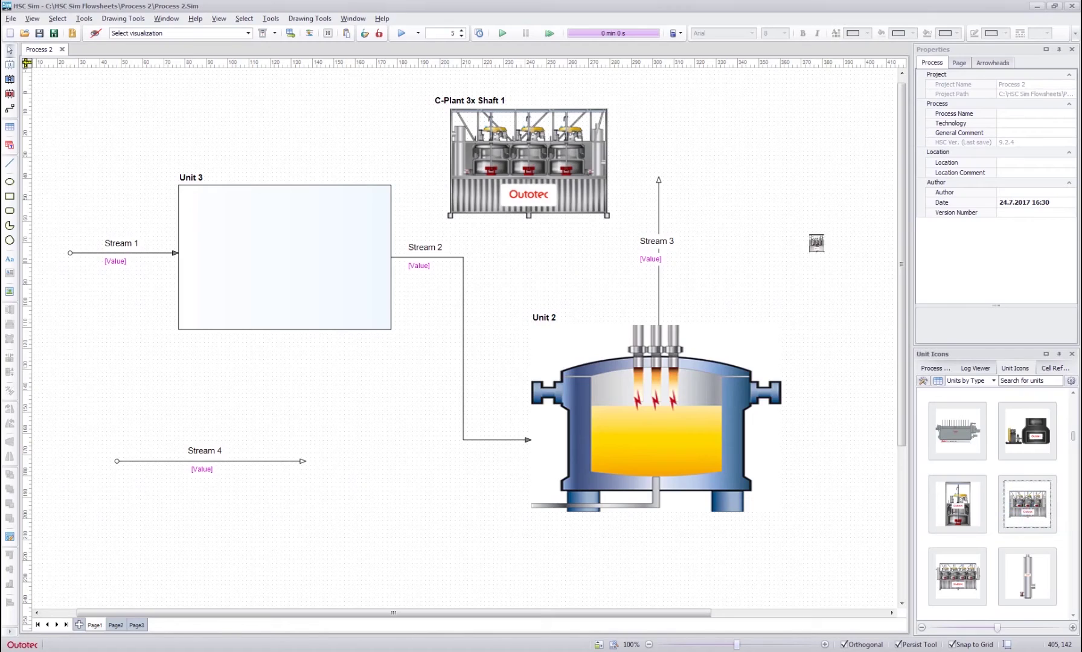
left_click(700, 139)
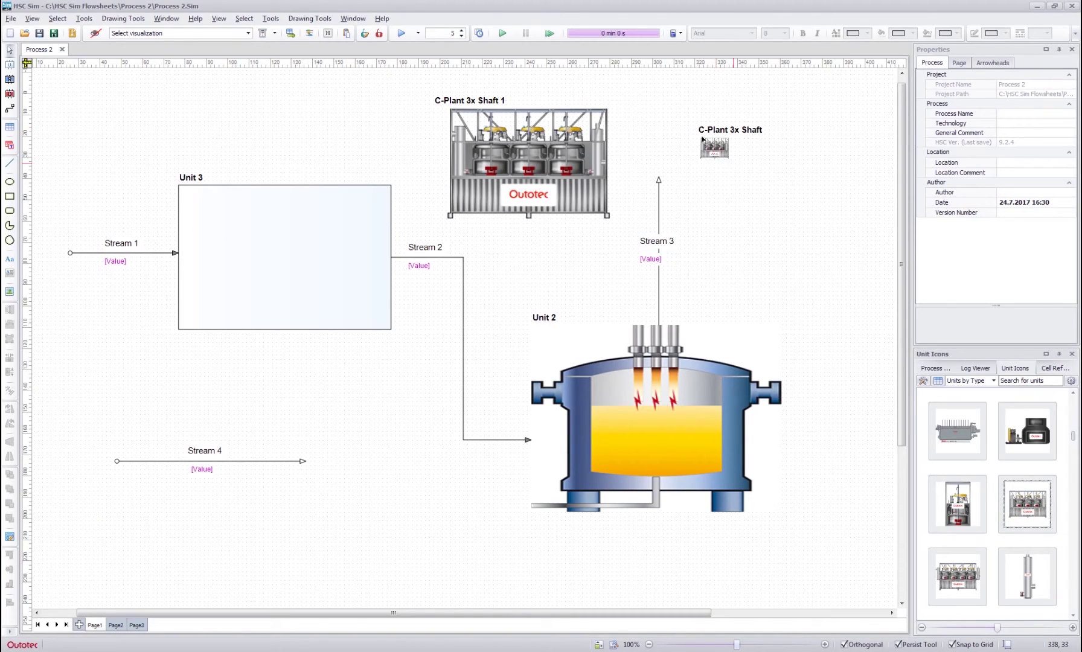
left_click_drag(728, 158, 846, 232)
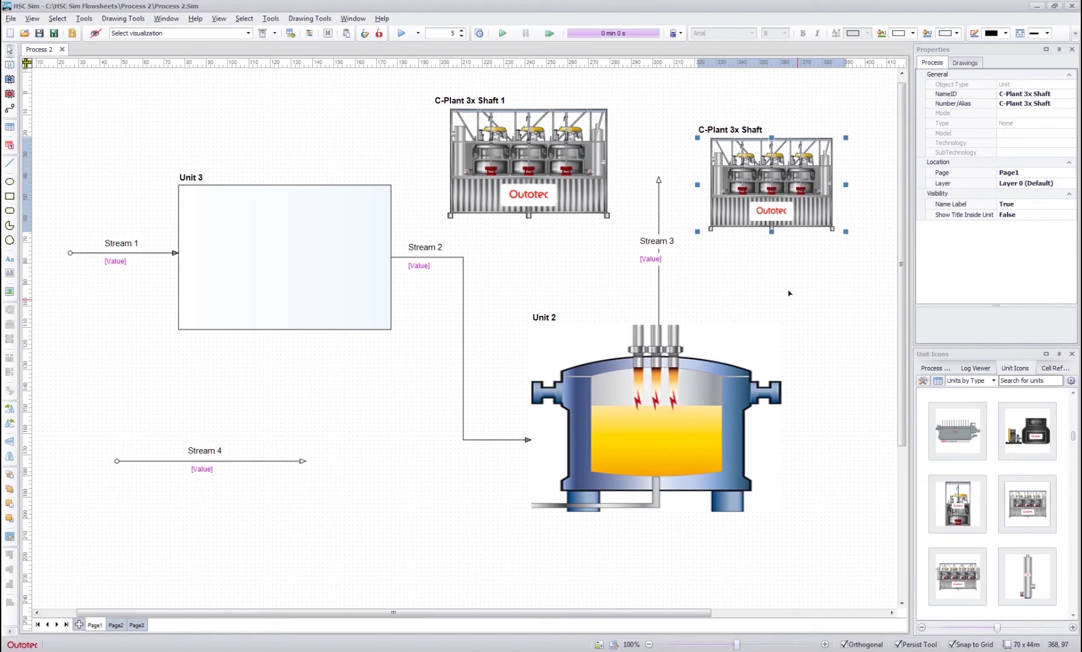
left_click(789, 293)
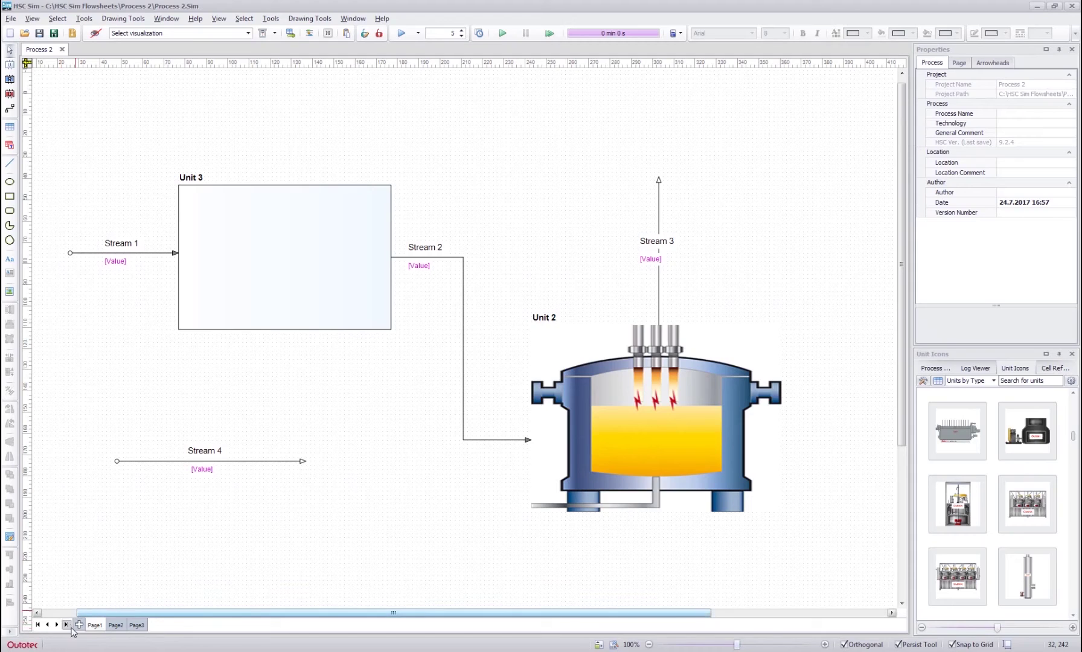
- Flip between Page1, Page2 and Page3 to compare them, ending on the empty Page2
left_click(136, 625)
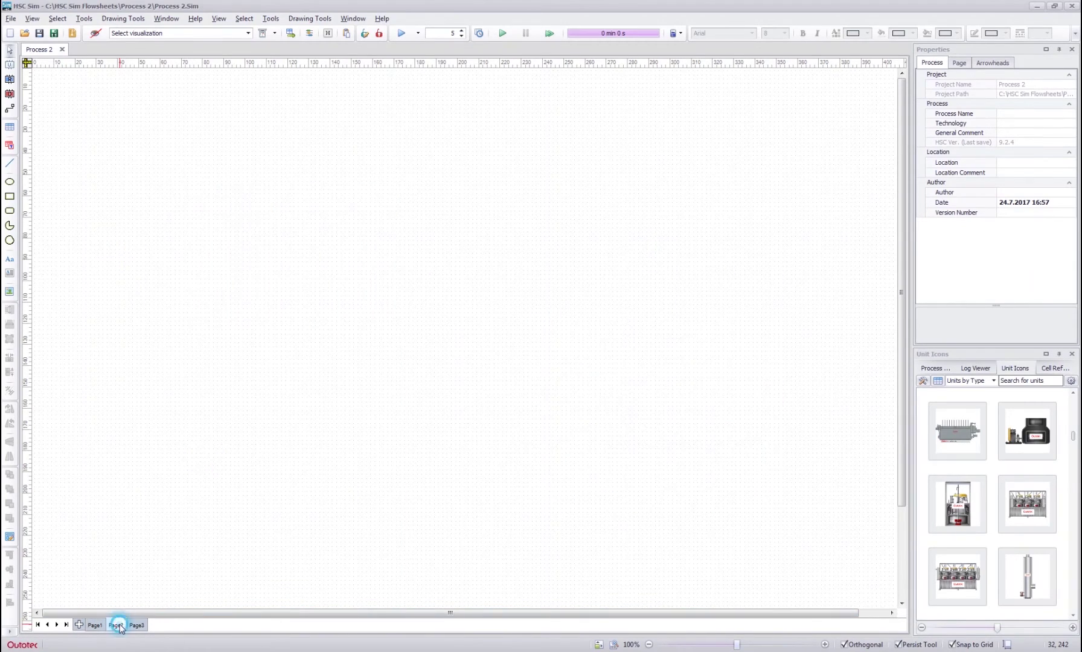
left_click(93, 624)
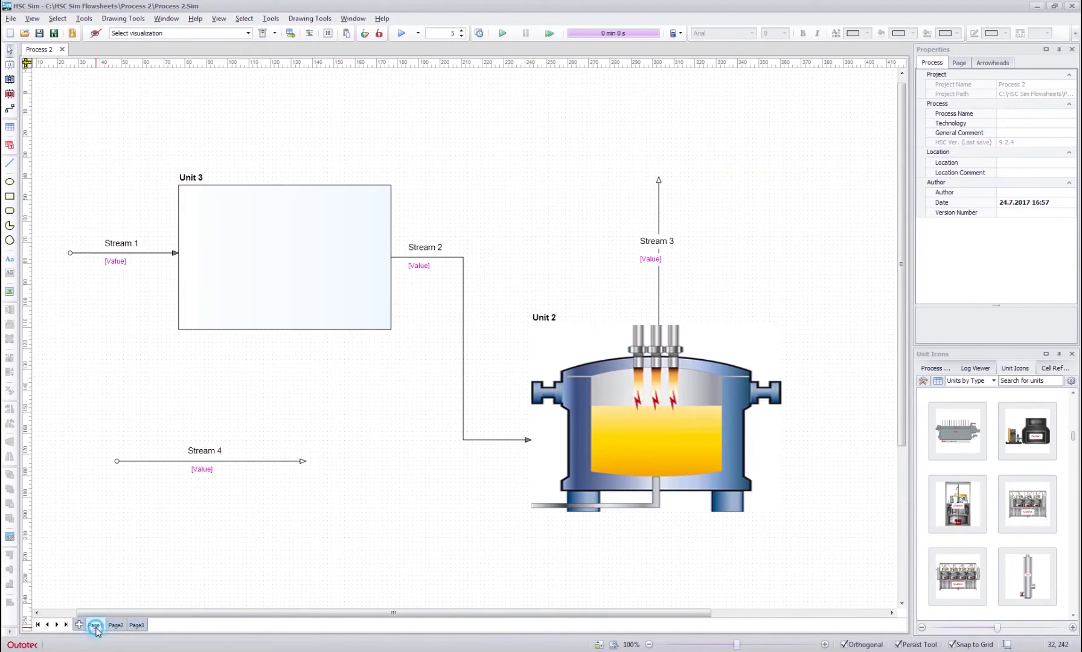
left_click(136, 625)
left_click(114, 624)
left_click(115, 624)
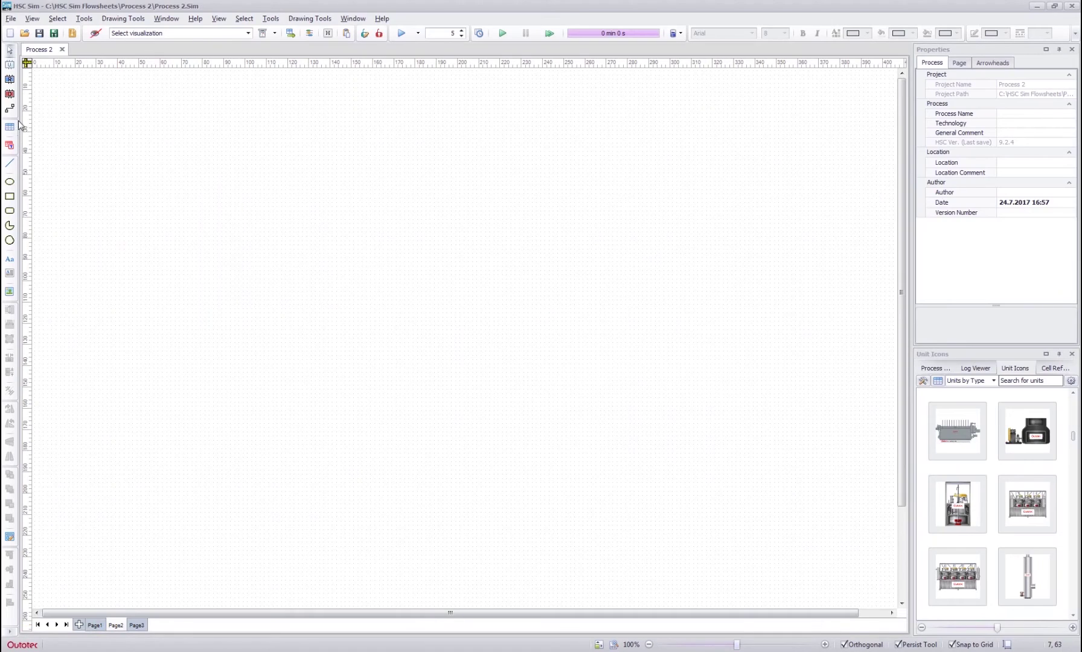
- Draw a new Unit 1 box on Page2, then return to Page1 and select Stream 1
left_click(9, 77)
left_click_drag(281, 206, 453, 339)
left_click(9, 51)
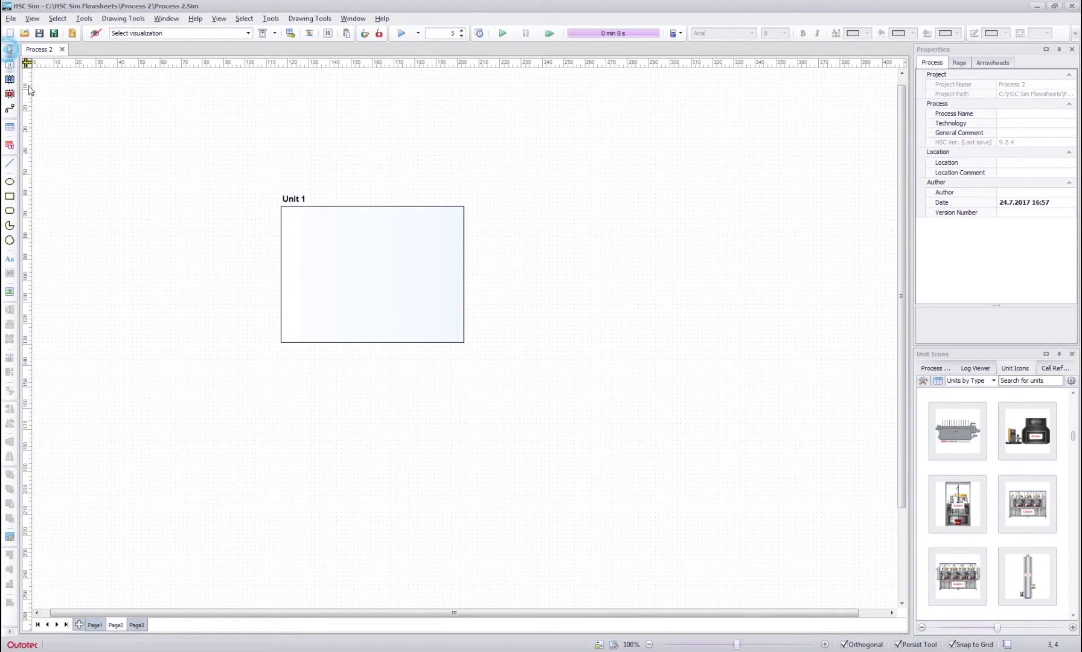
left_click(117, 626)
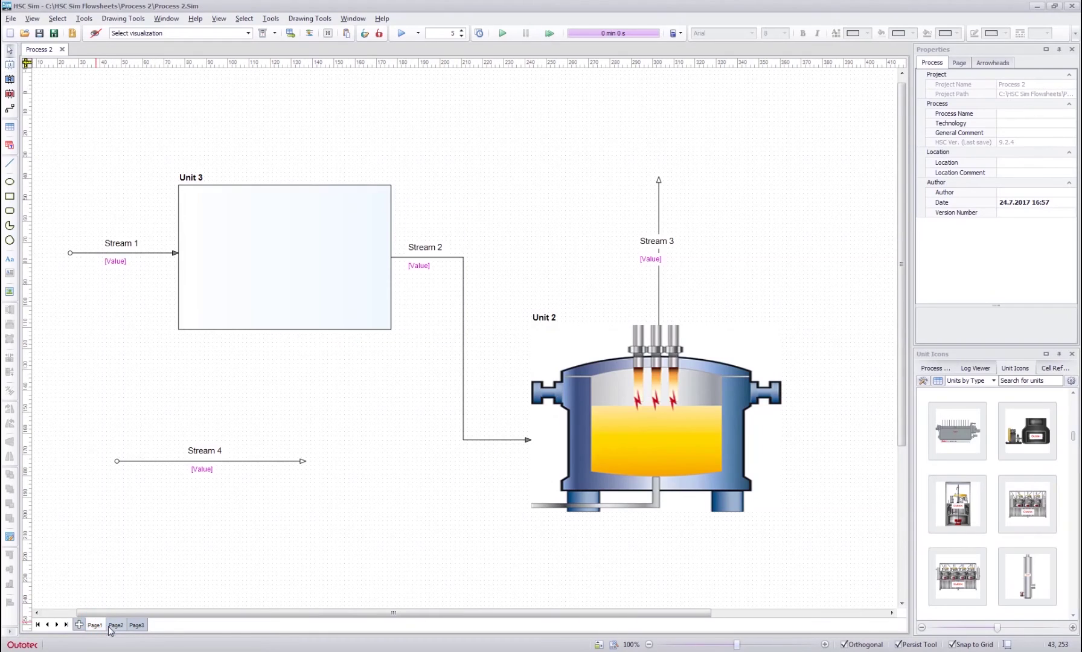
left_click(147, 250)
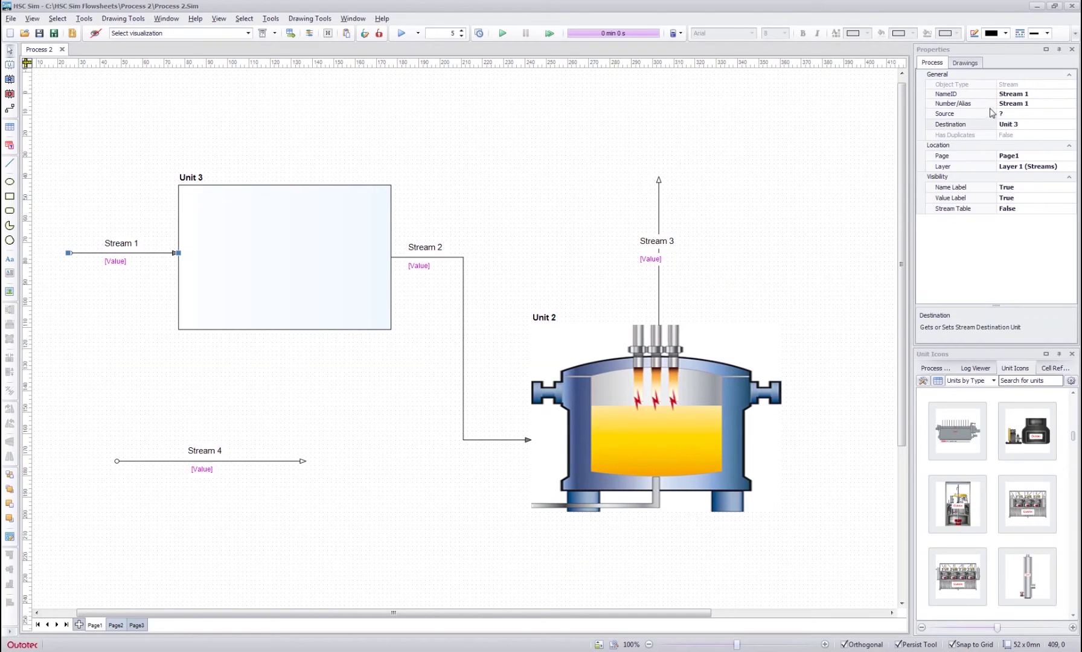
left_click(1040, 127)
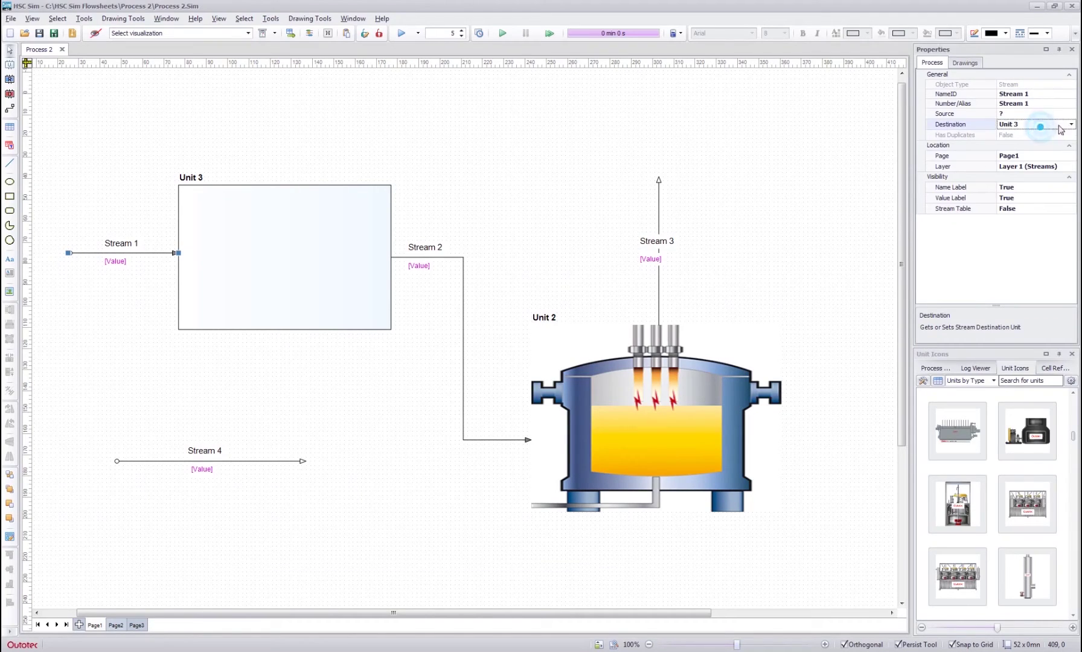
left_click(1070, 124)
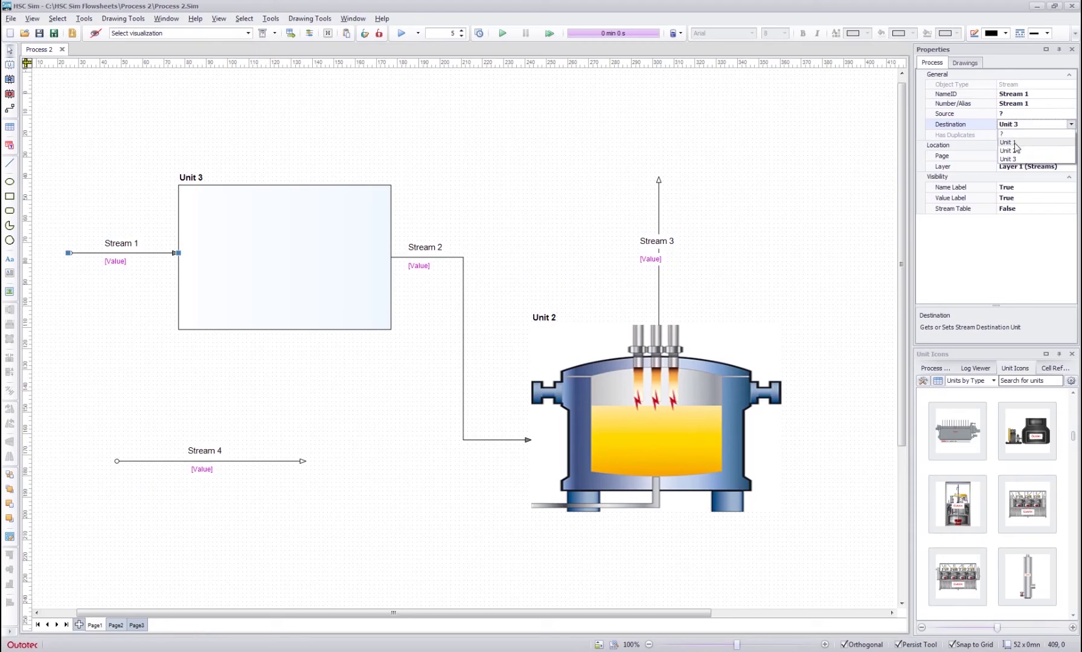
left_click(972, 115)
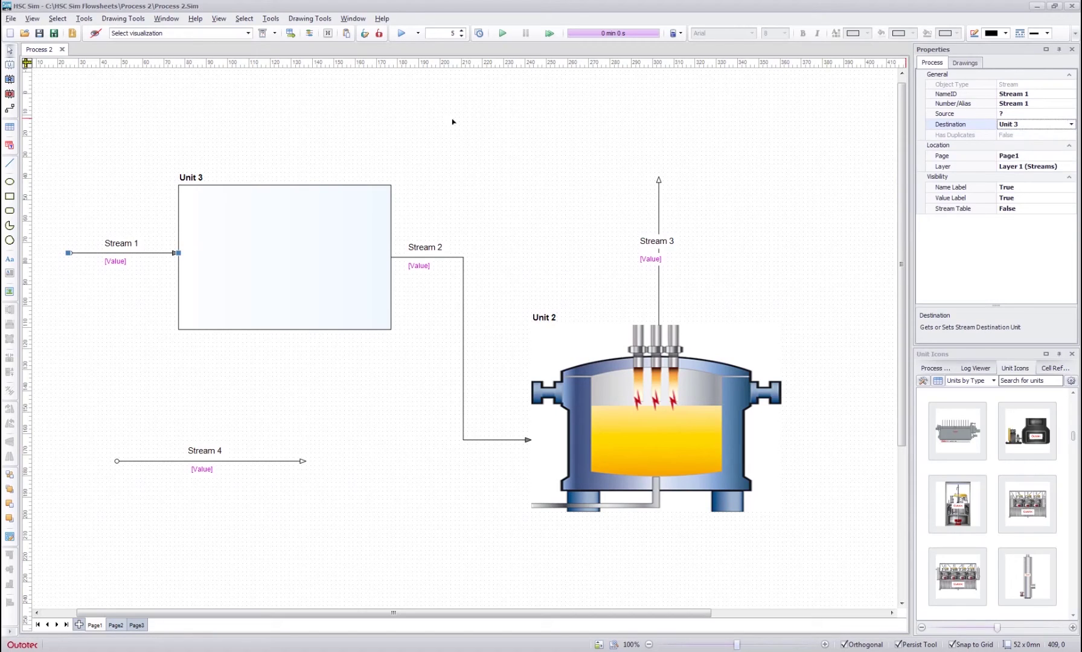
left_click(341, 132)
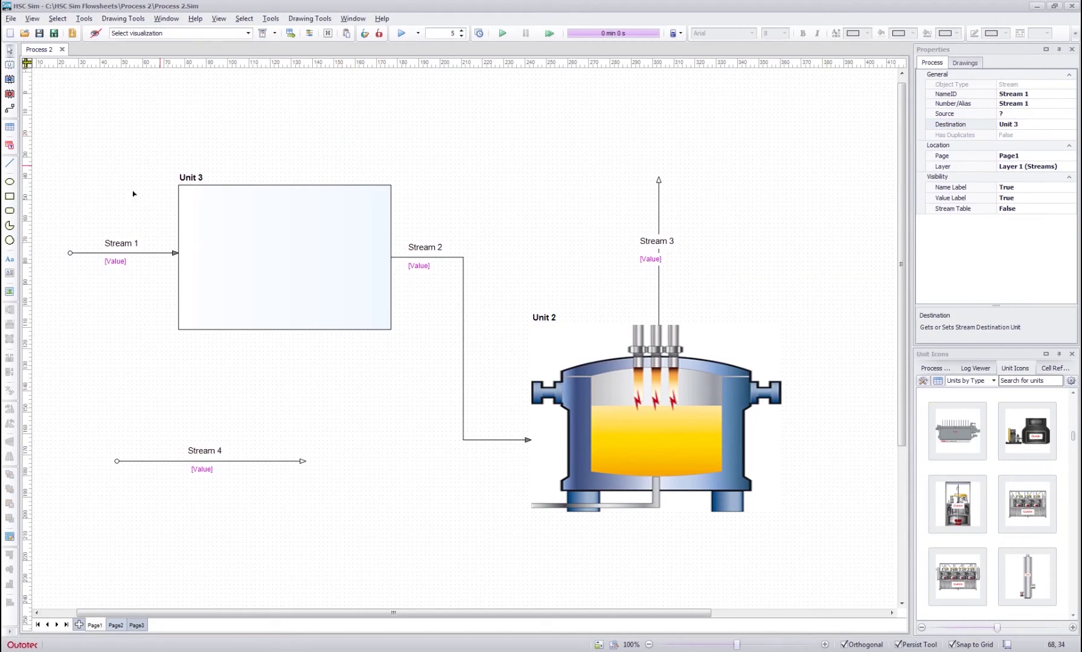
- Duplicate Stream 1 to Page2 and attach its start to Unit 1's right edge as source
left_click(151, 253)
right_click(154, 254)
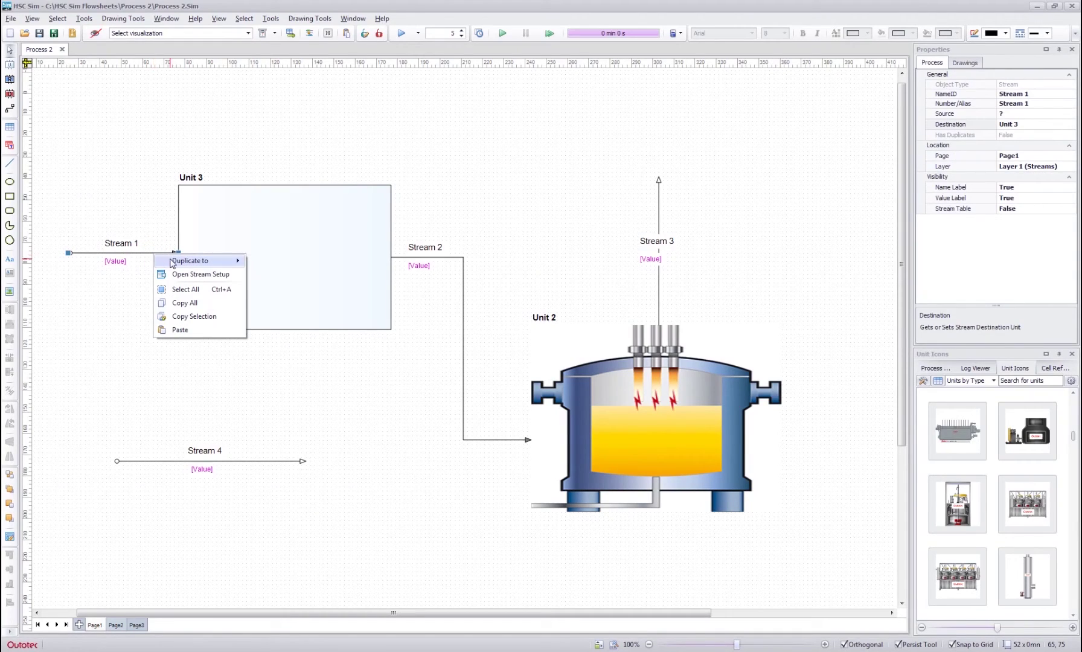
mouse_move(206, 260)
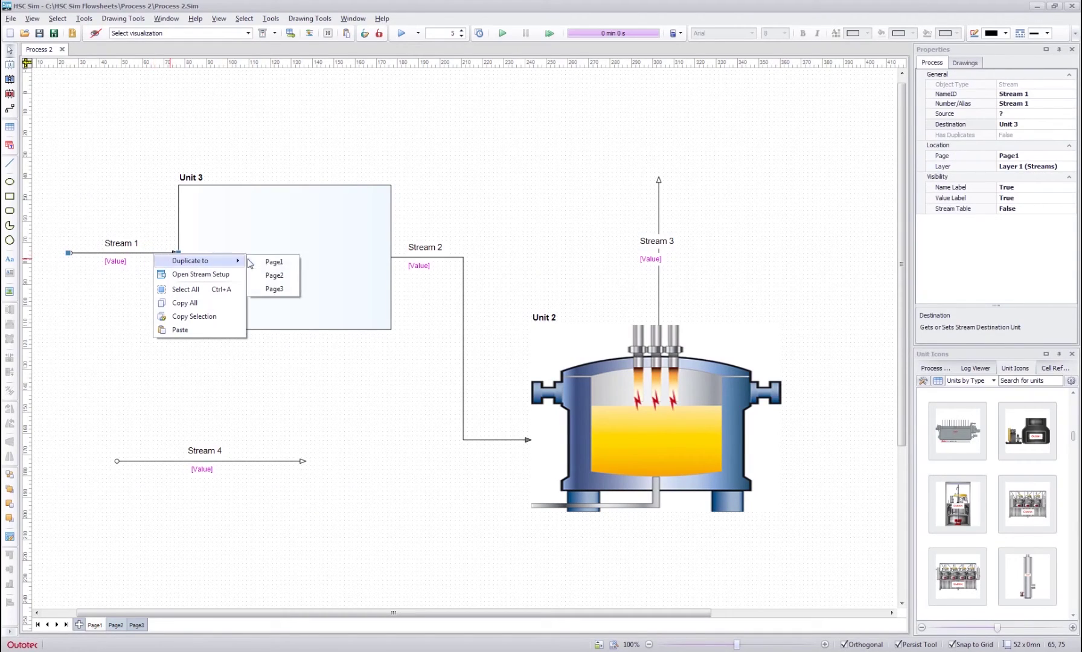
left_click(273, 275)
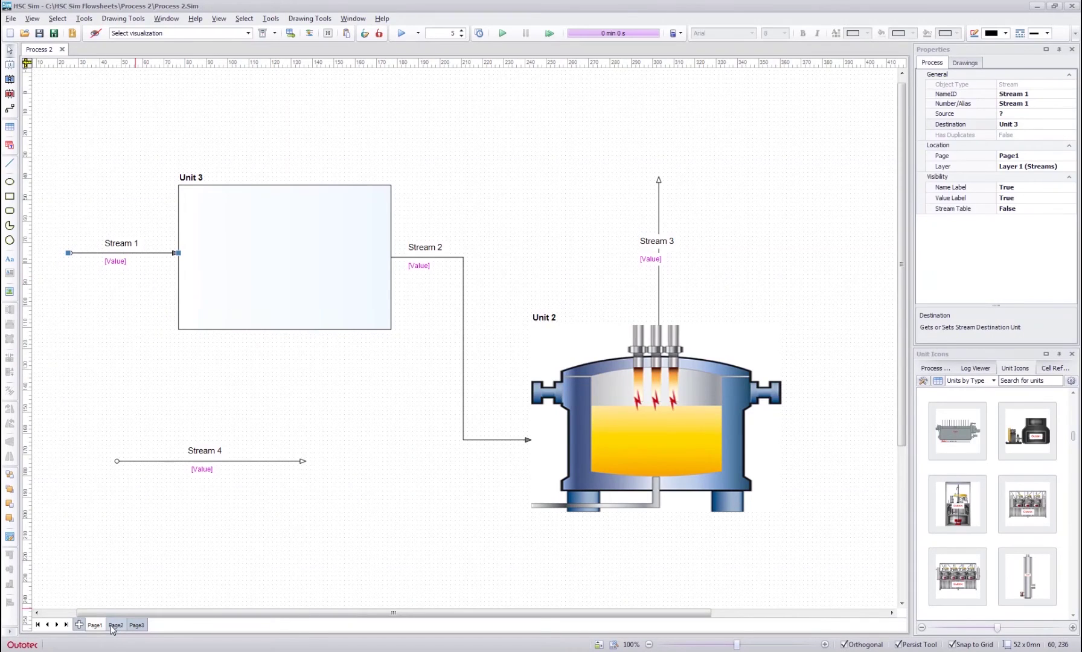
left_click_drag(160, 218, 538, 261)
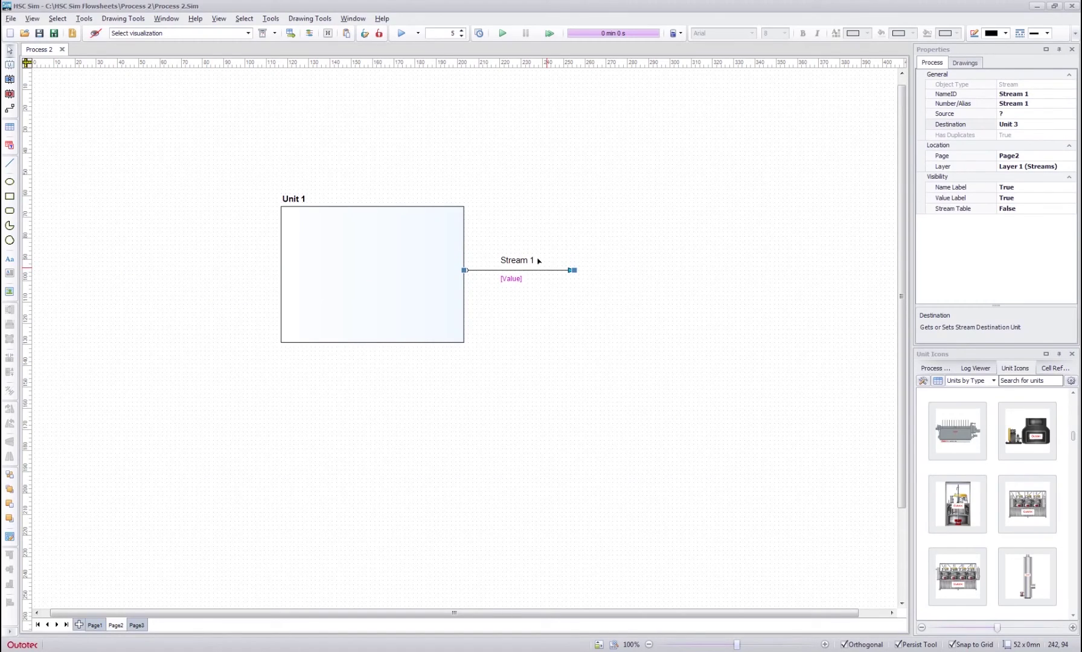
left_click_drag(539, 260, 538, 260)
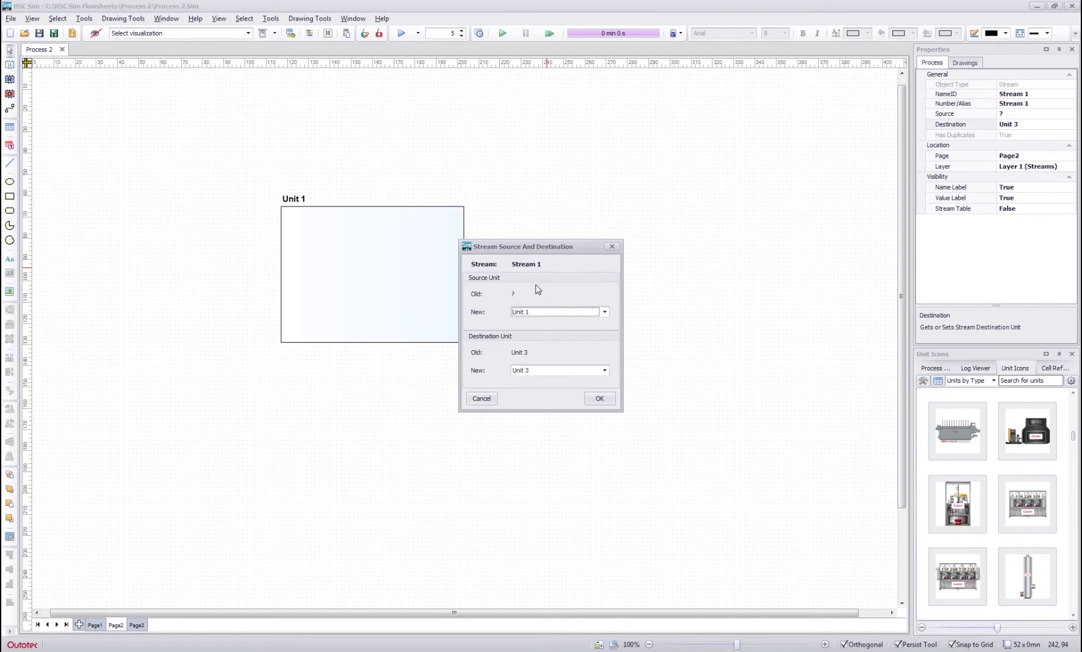
left_click(598, 399)
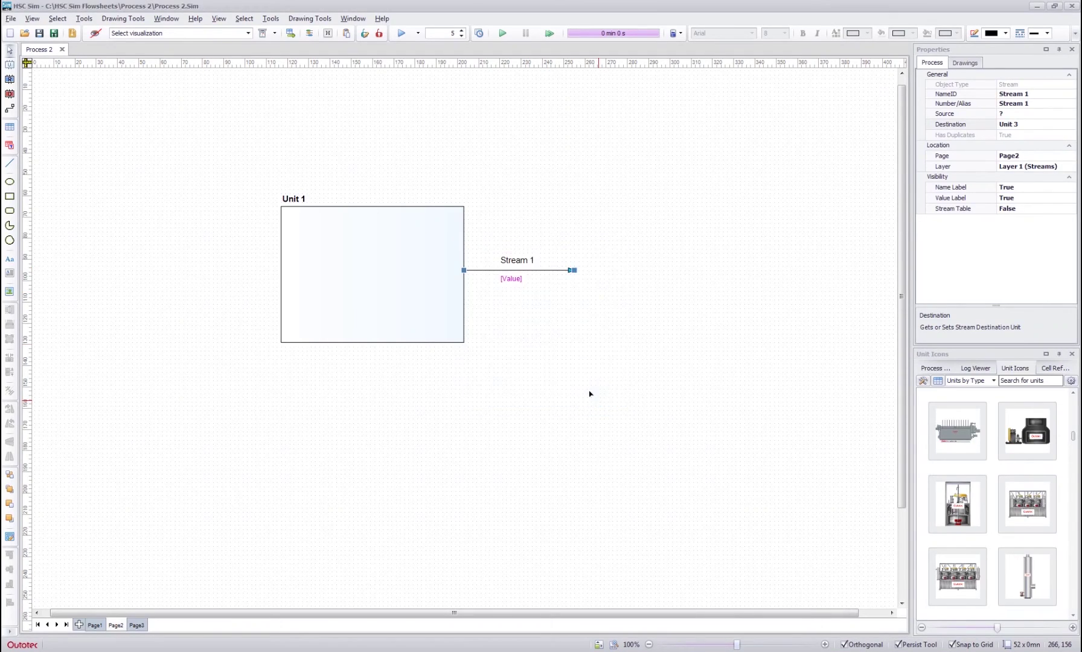
left_click(94, 624)
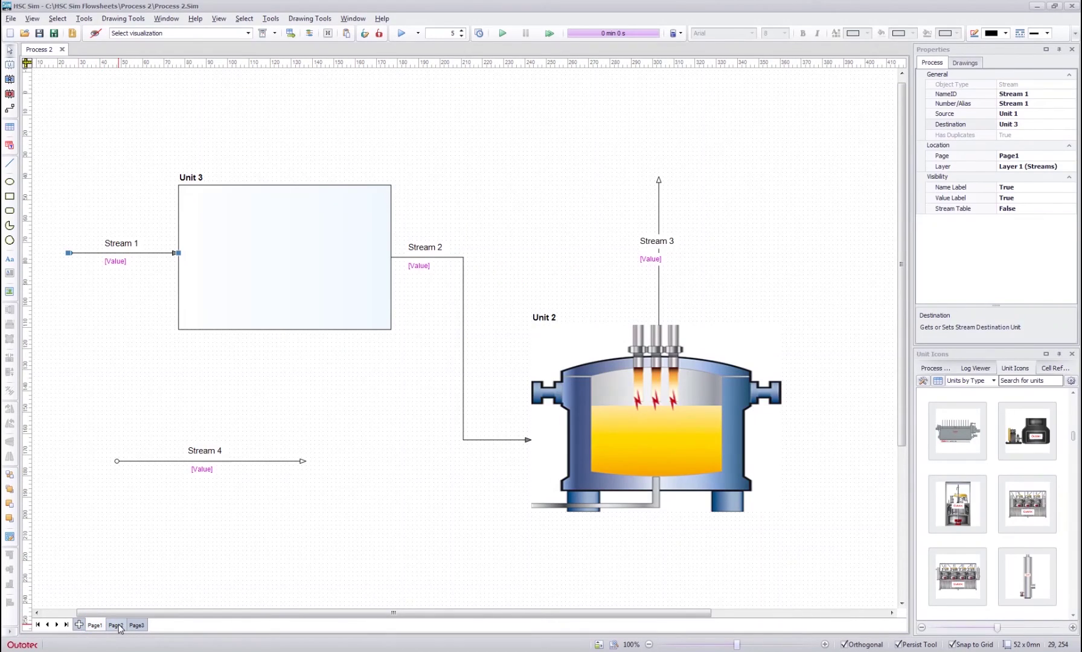
left_click(115, 625)
left_click(300, 405)
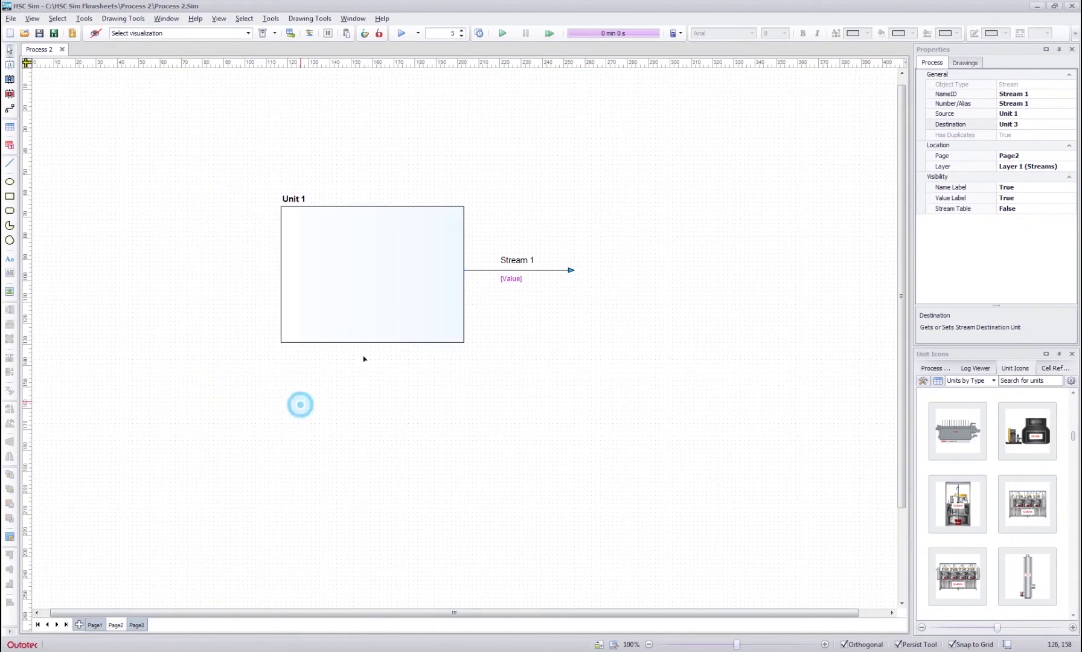
left_click(95, 624)
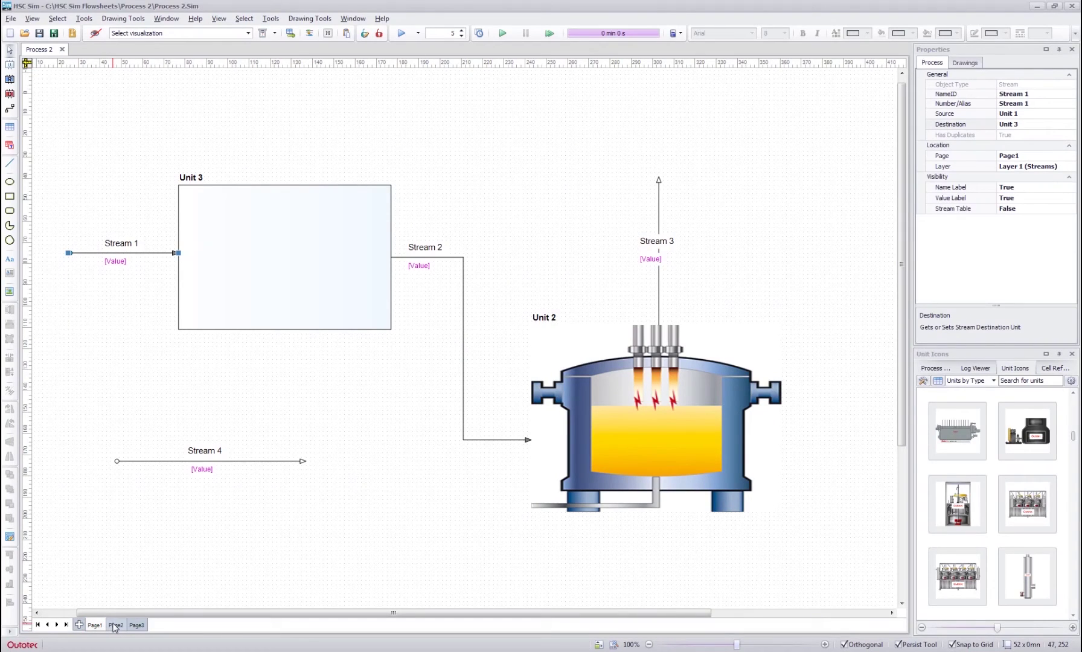
left_click(115, 624)
left_click(376, 264)
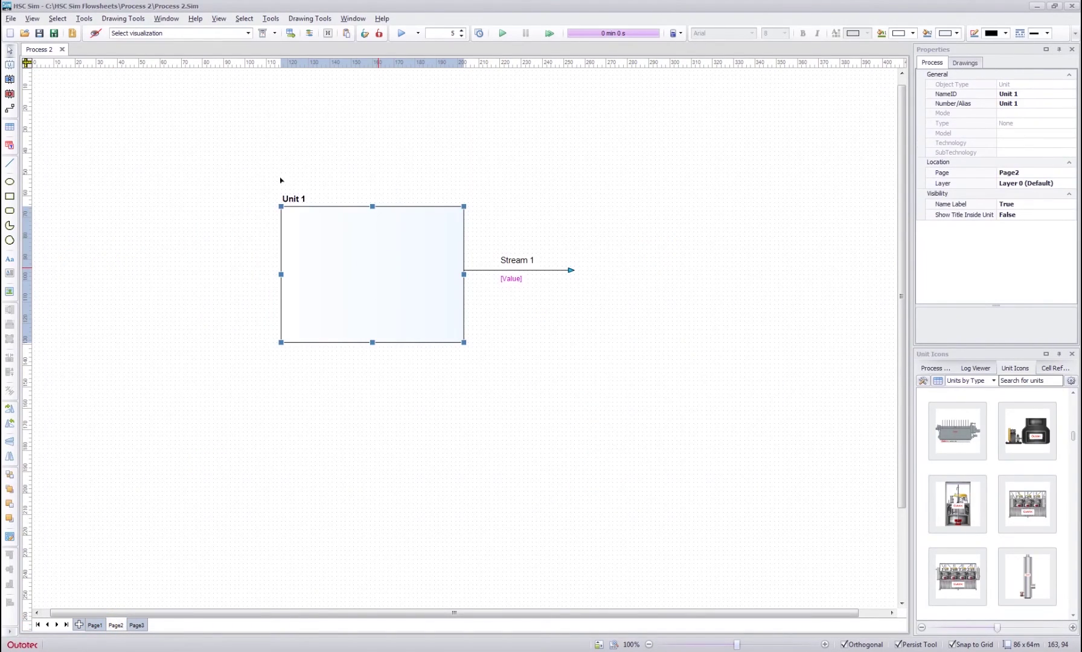
left_click(477, 270)
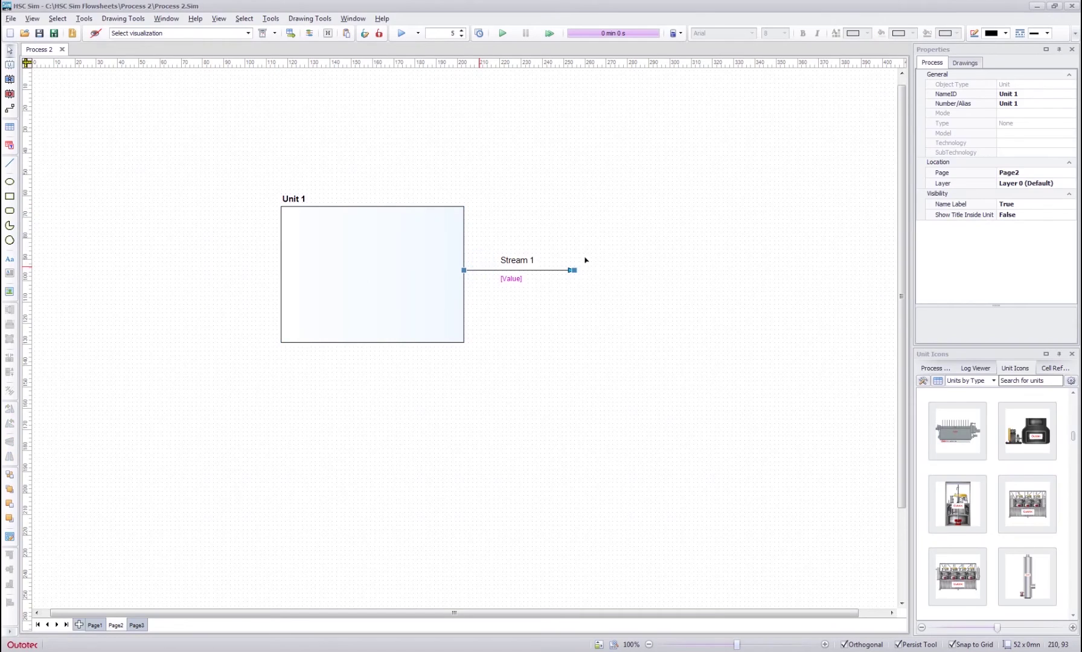
left_click(95, 625)
left_click(249, 221)
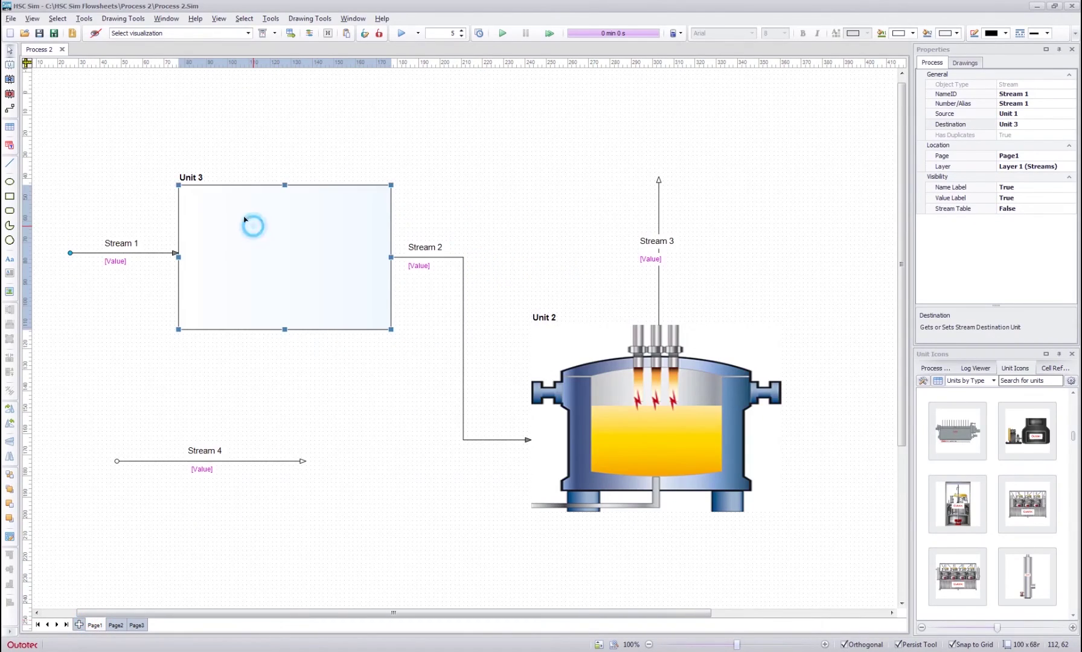
left_click(331, 413)
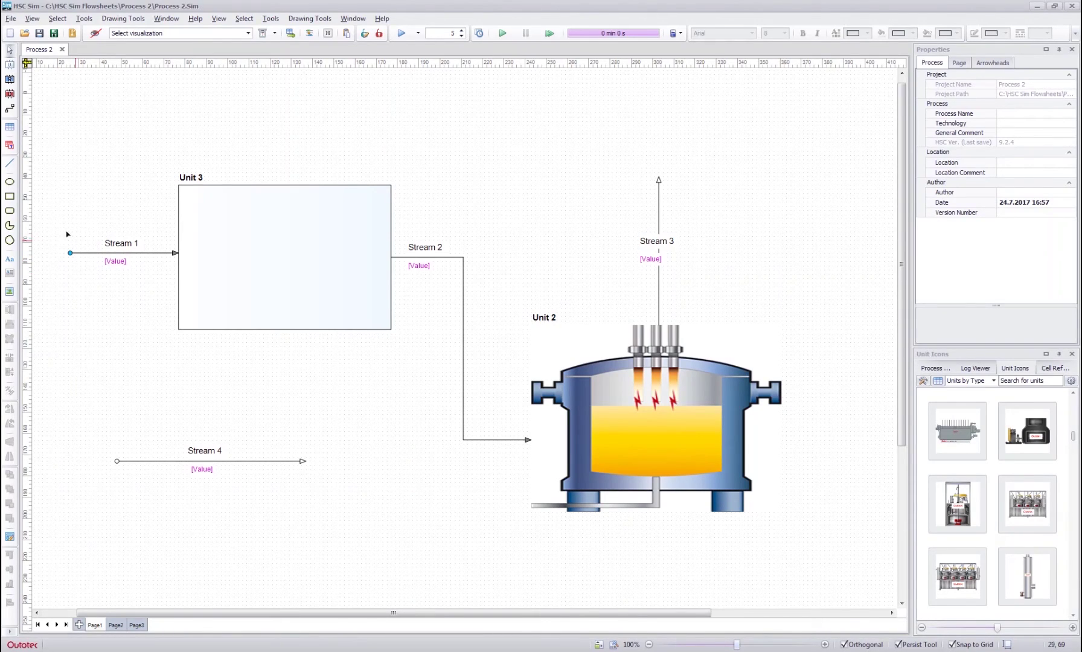
left_click(115, 625)
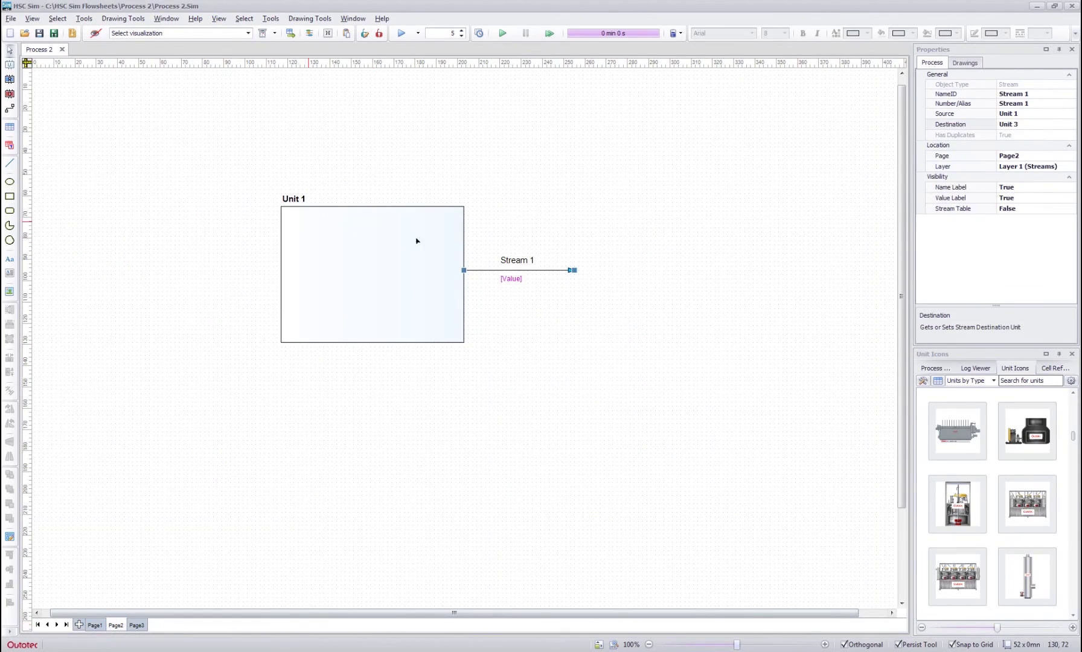
left_click(522, 314)
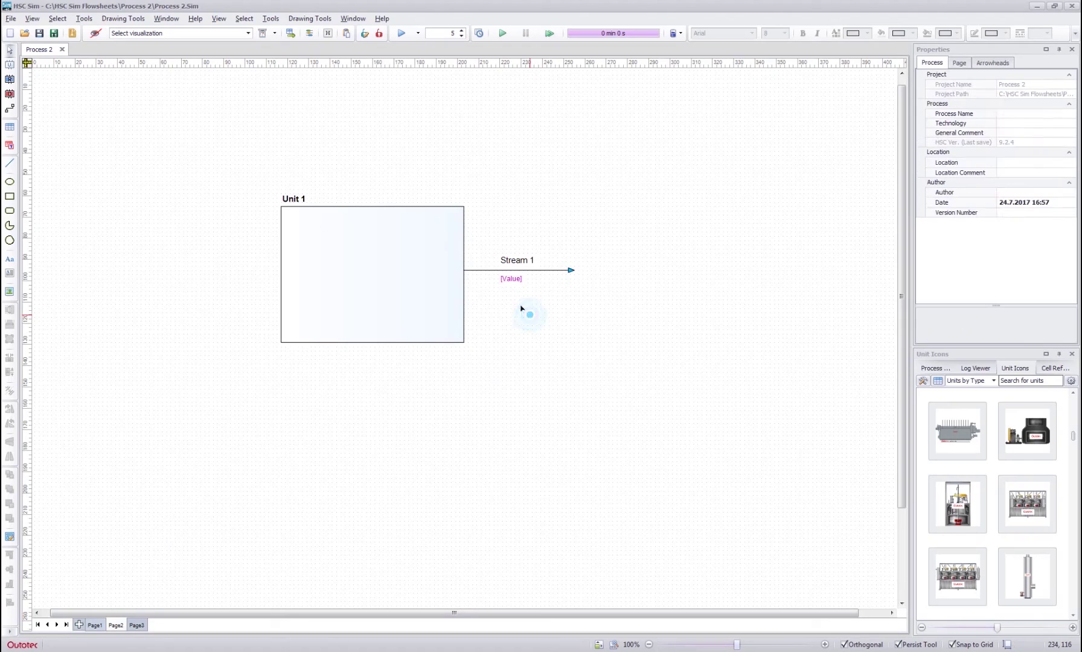
- Check Stream 1's Page property, keep it set to Page2, then deselect it
left_click(479, 265)
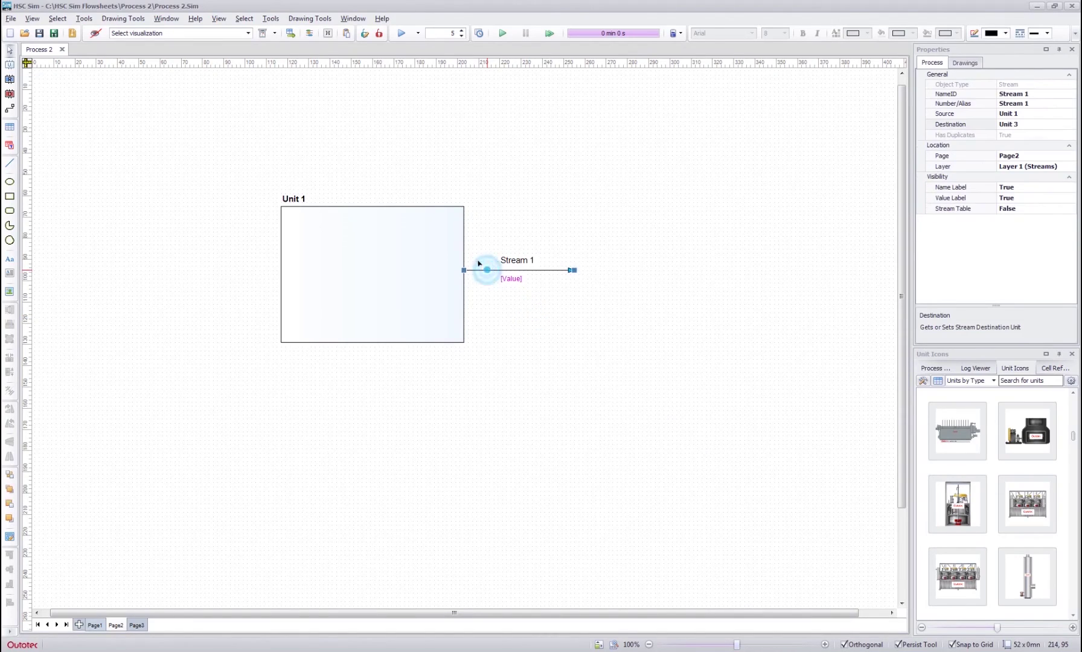
left_click(1071, 157)
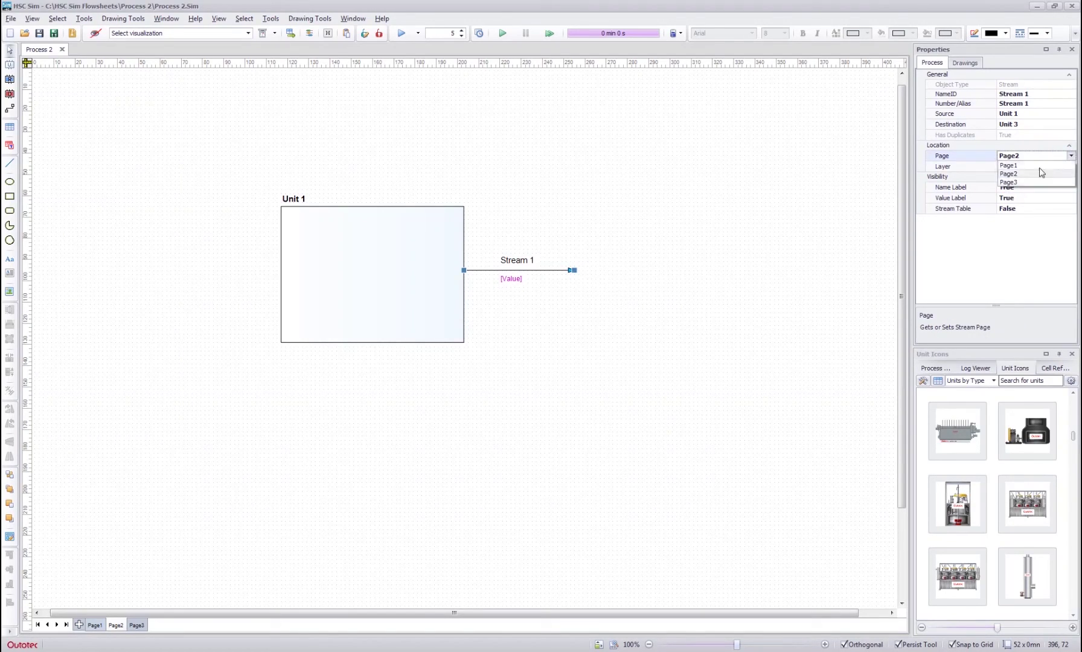
left_click(1015, 174)
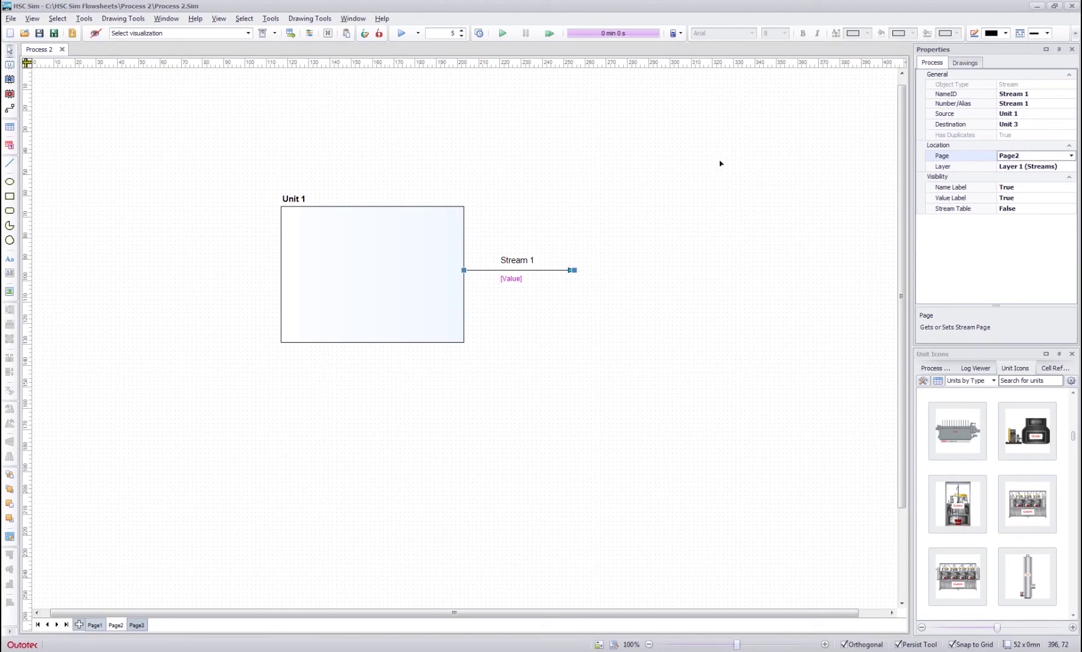
left_click(696, 165)
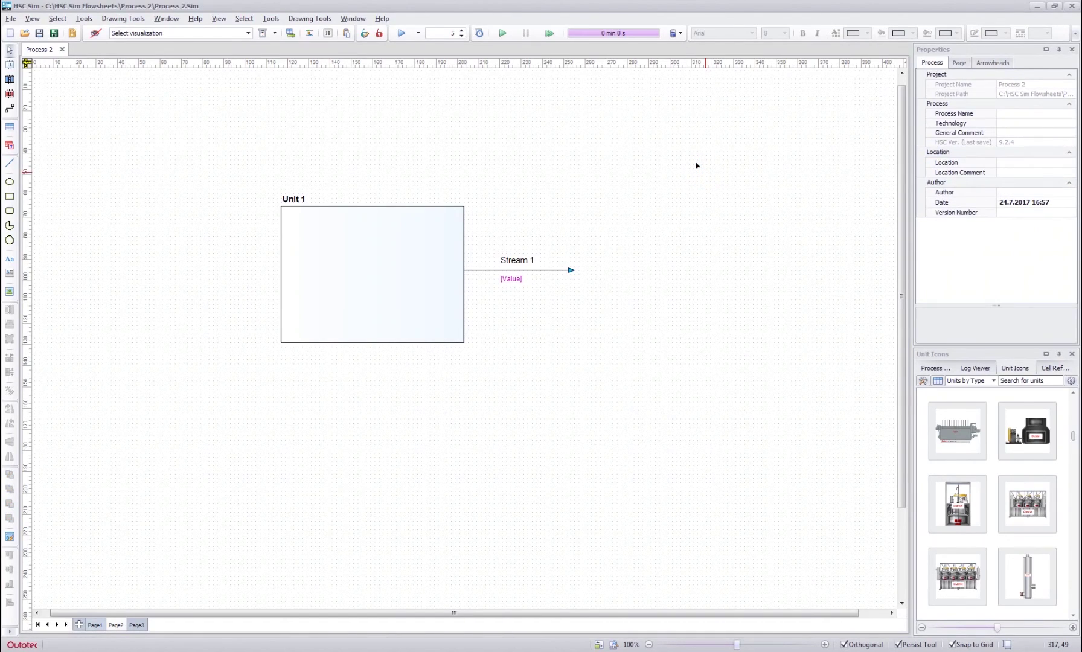